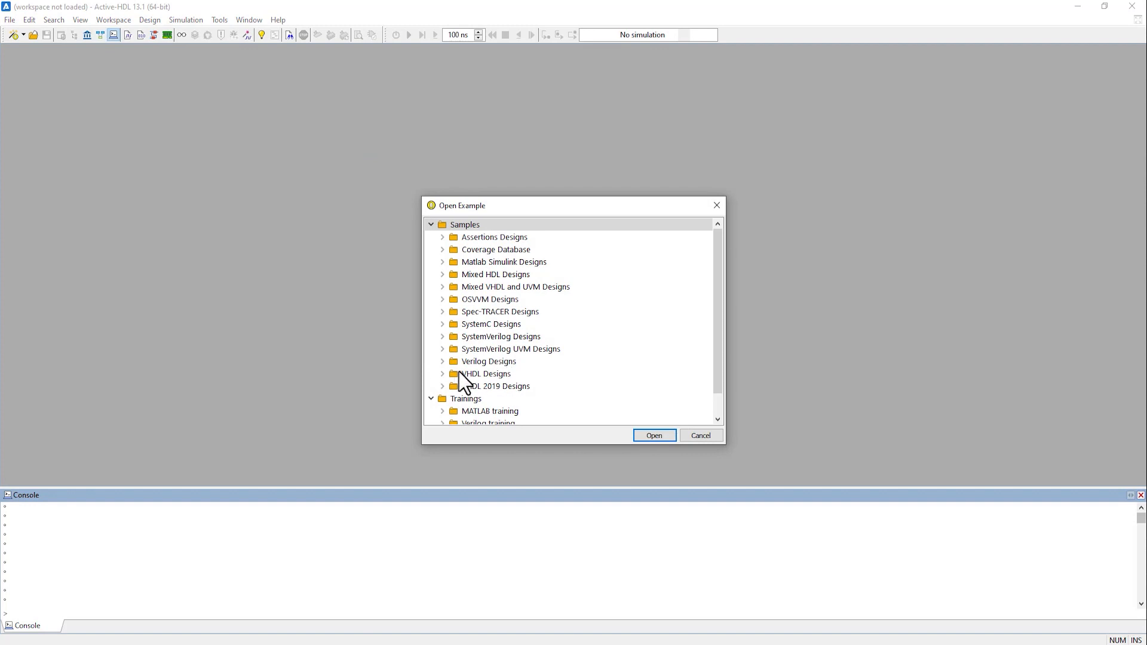
# Open the datapath sample from the VHDL Designs examples.
pyautogui.click(442, 374)
pyautogui.click(496, 326)
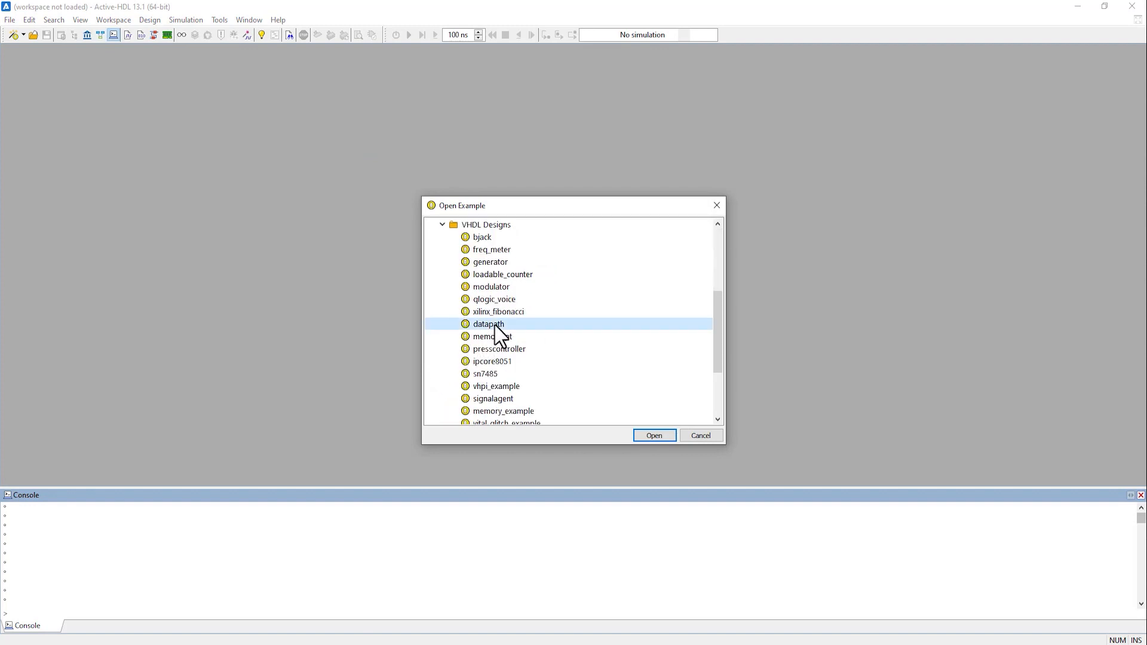
pyautogui.click(654, 435)
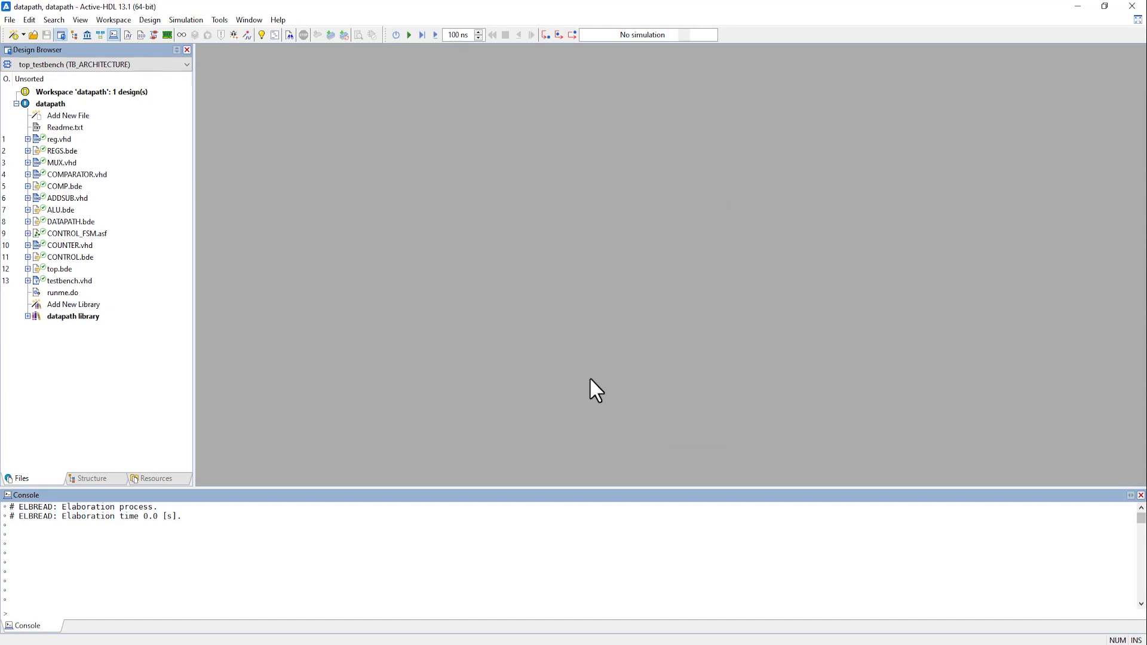
# Enable debug for VHDL compilation in the datapath design settings and apply the change.
pyautogui.click(151, 23)
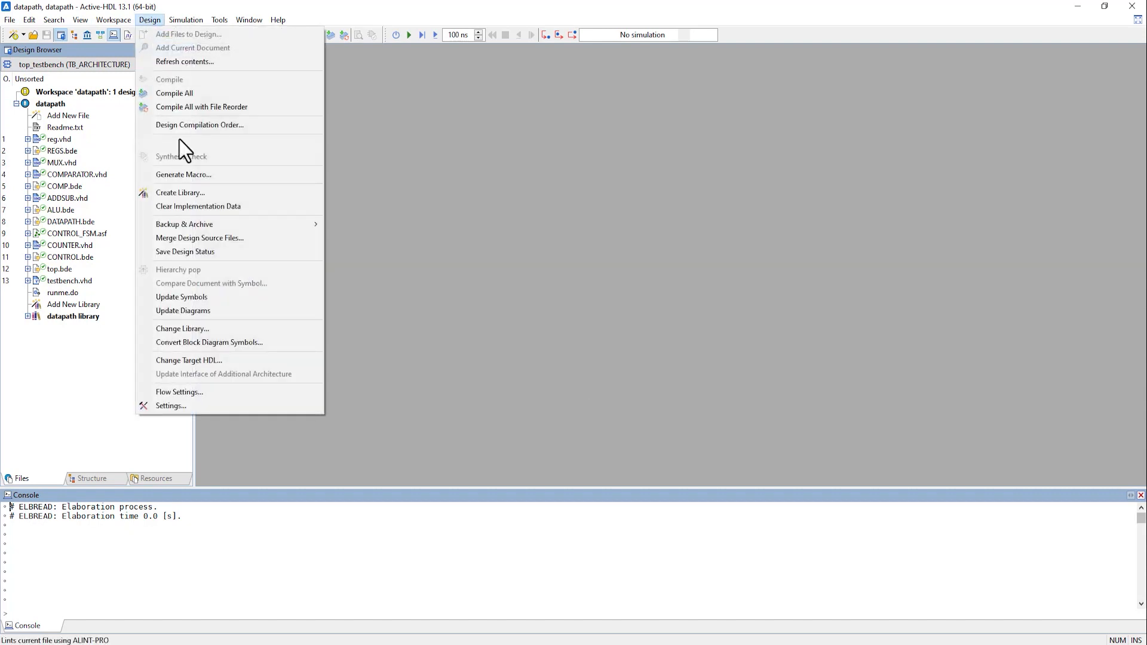
pyautogui.click(246, 404)
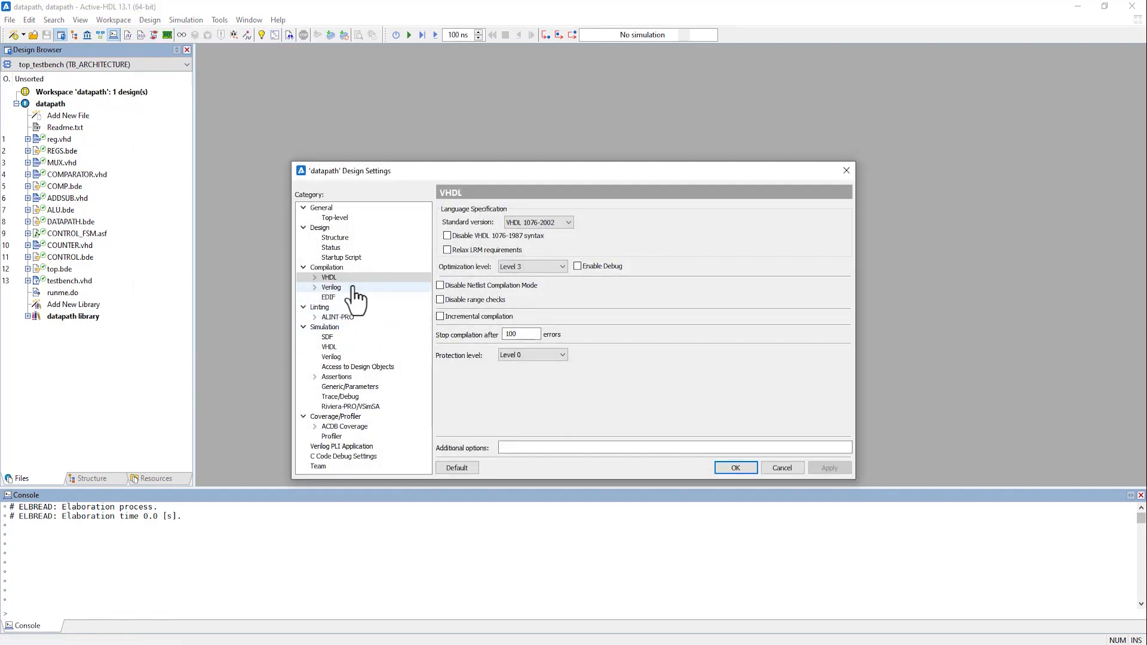
pyautogui.click(359, 288)
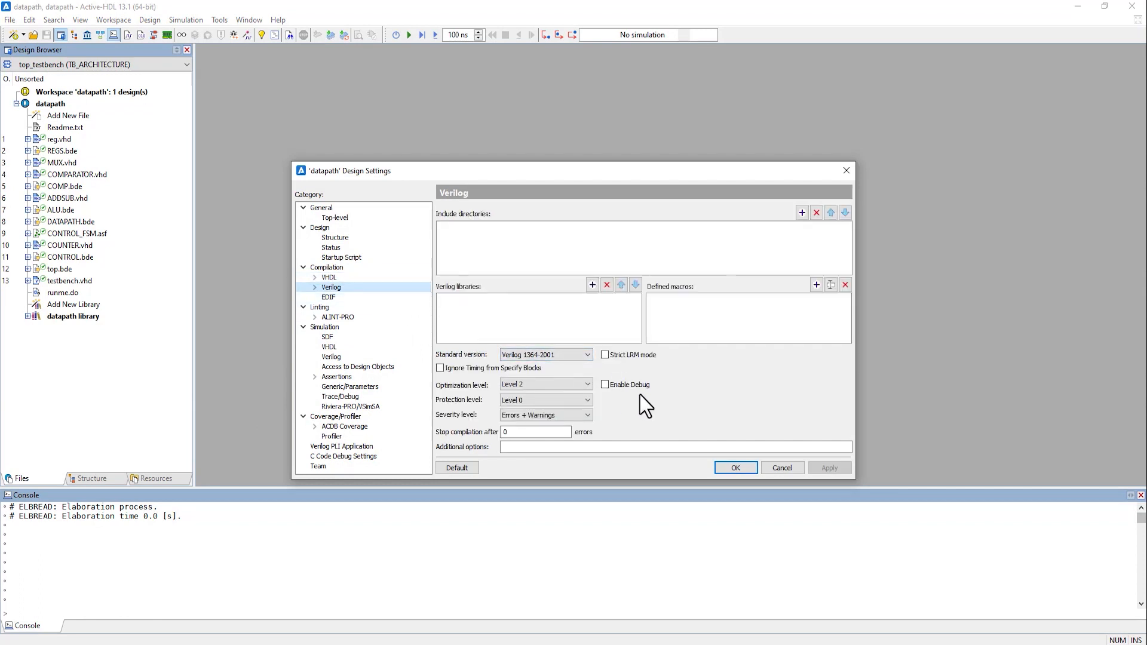
pyautogui.click(362, 278)
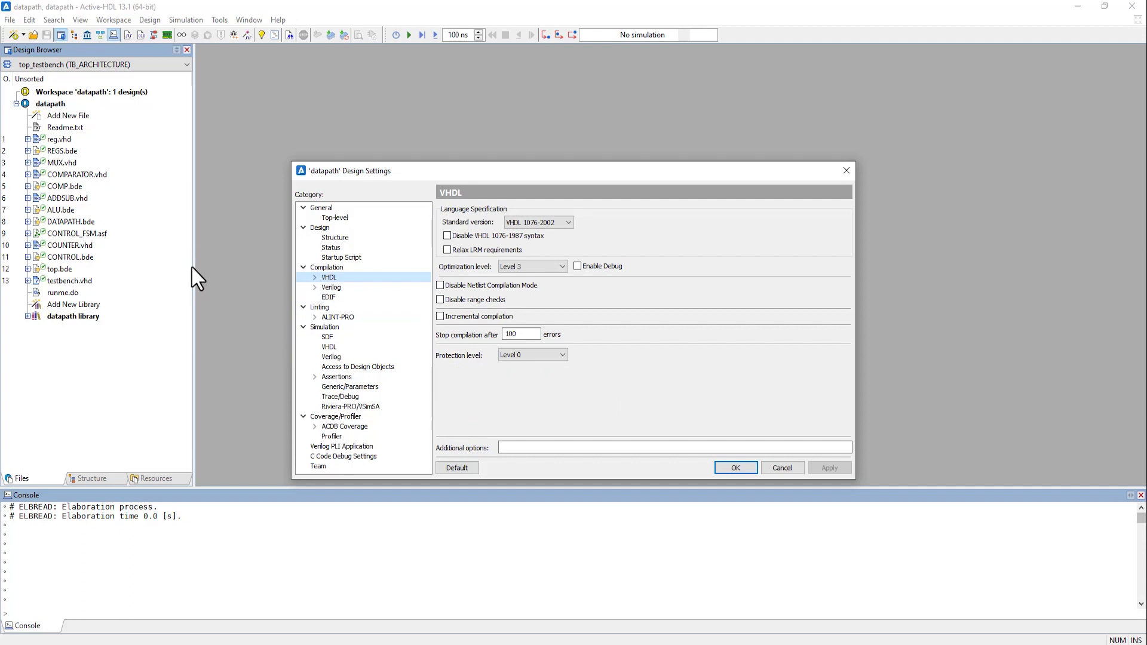
pyautogui.click(587, 268)
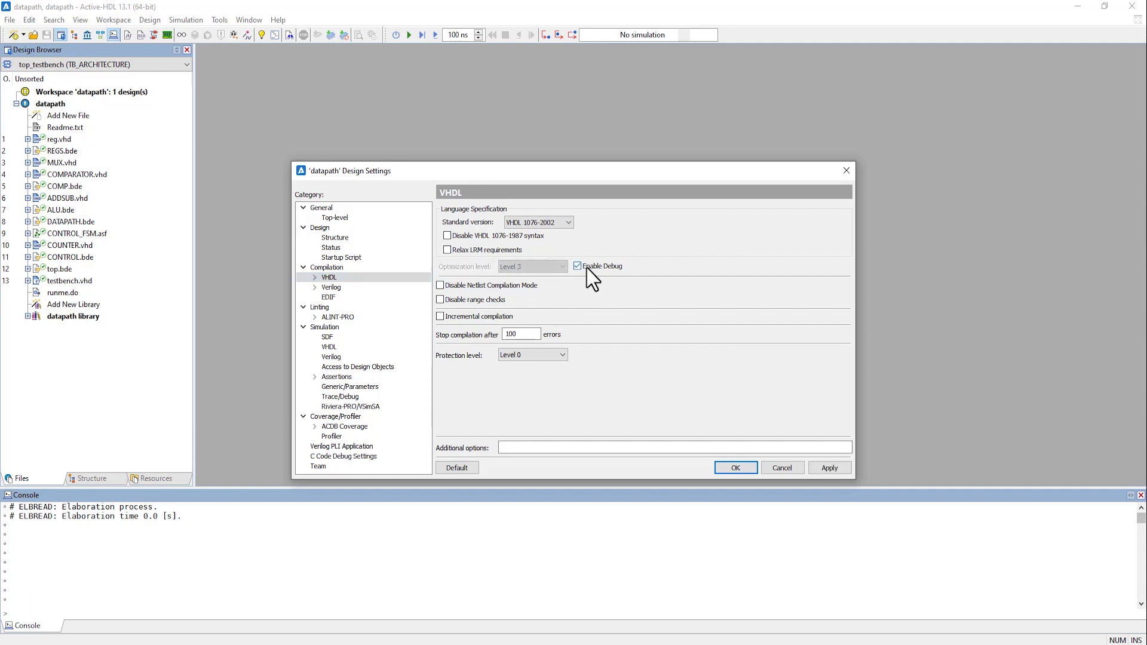
pyautogui.click(830, 470)
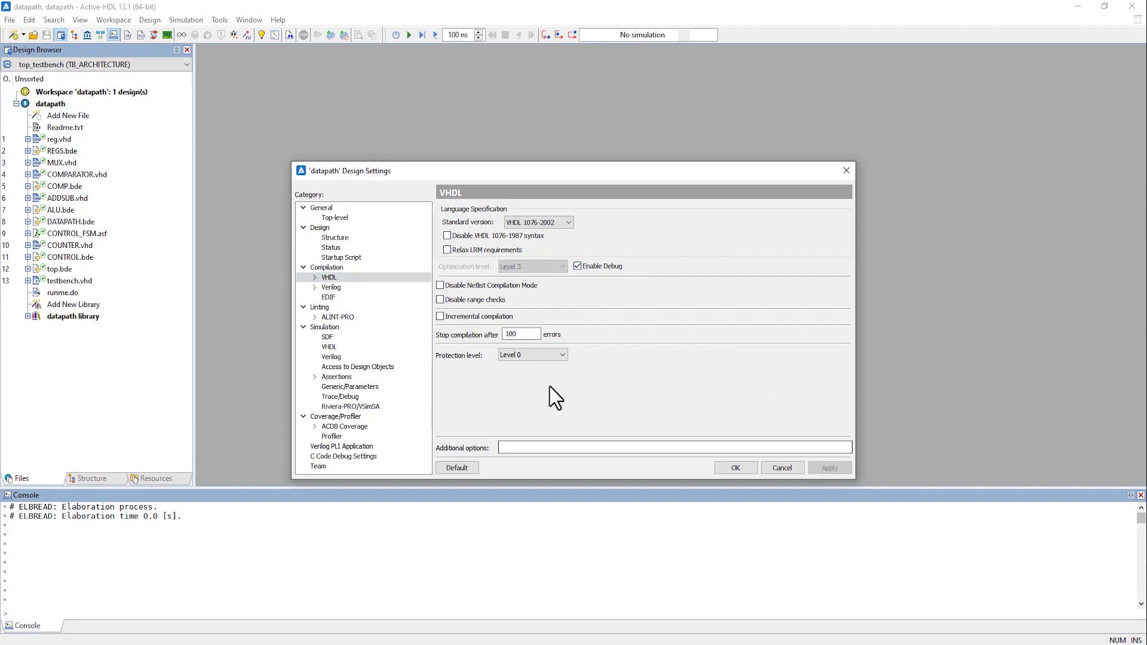
# Turn on generation of Advanced Dataflow data in the simulation settings and accept the design settings.
pyautogui.click(398, 328)
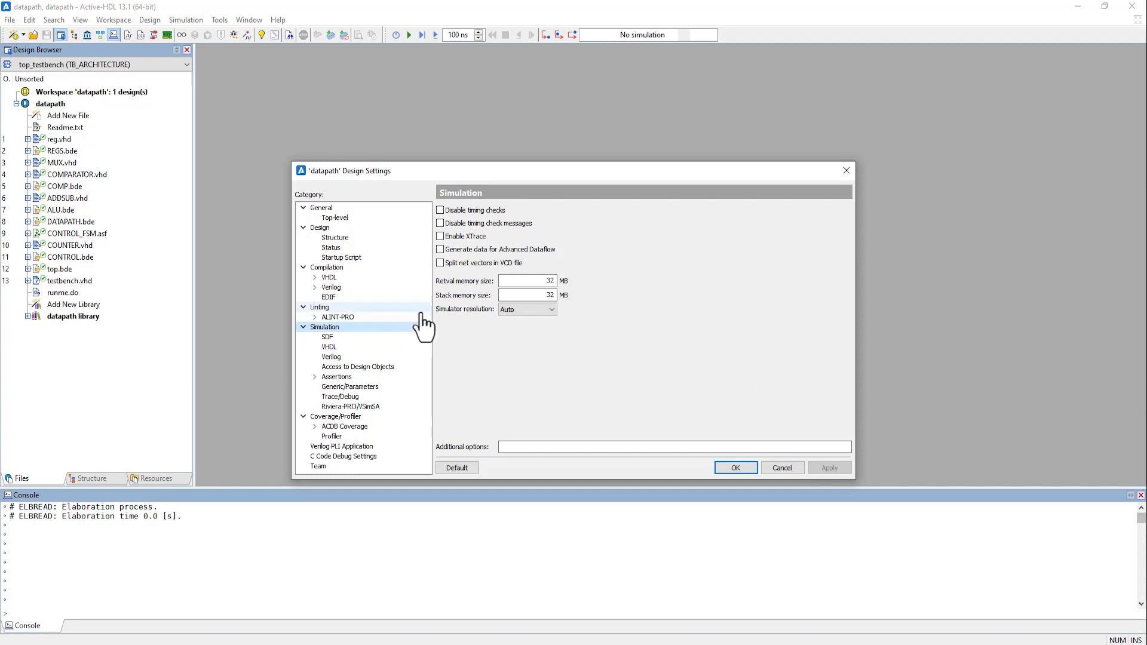
pyautogui.click(453, 251)
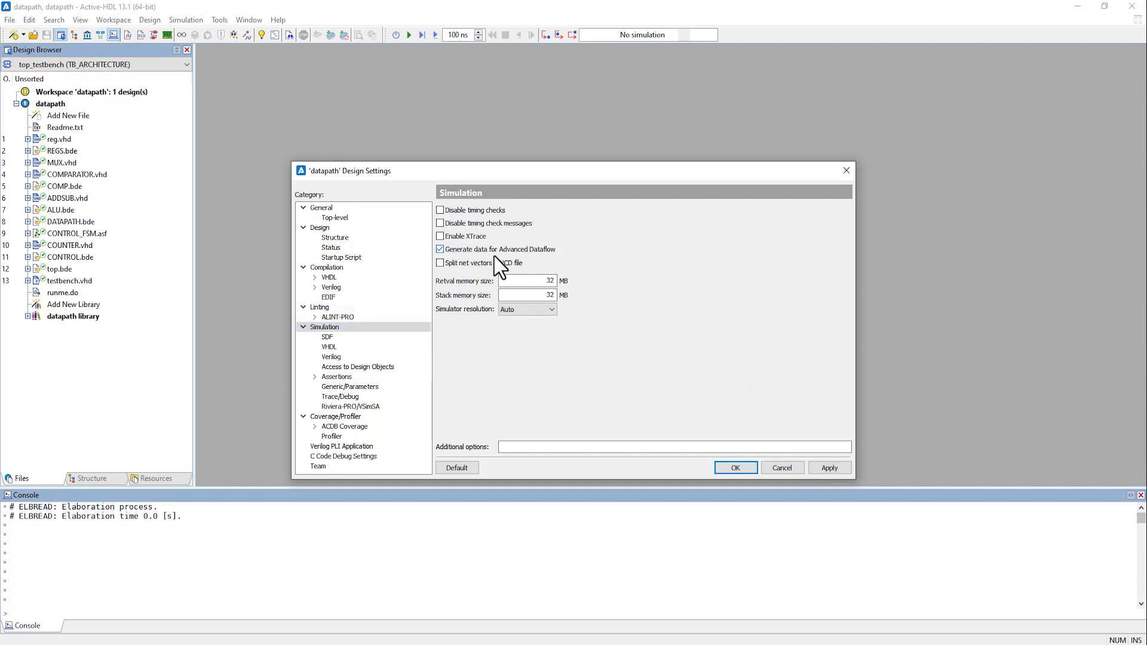
pyautogui.click(834, 470)
pyautogui.click(736, 467)
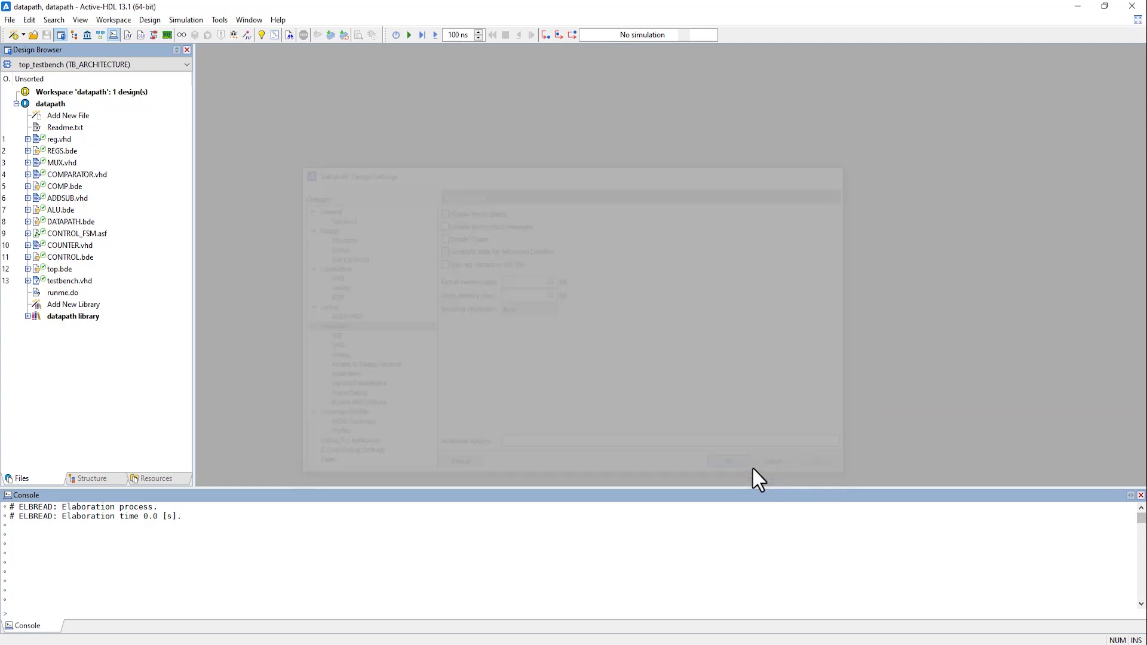
# Compile all files of the datapath design and initialize the simulation.
pyautogui.click(330, 34)
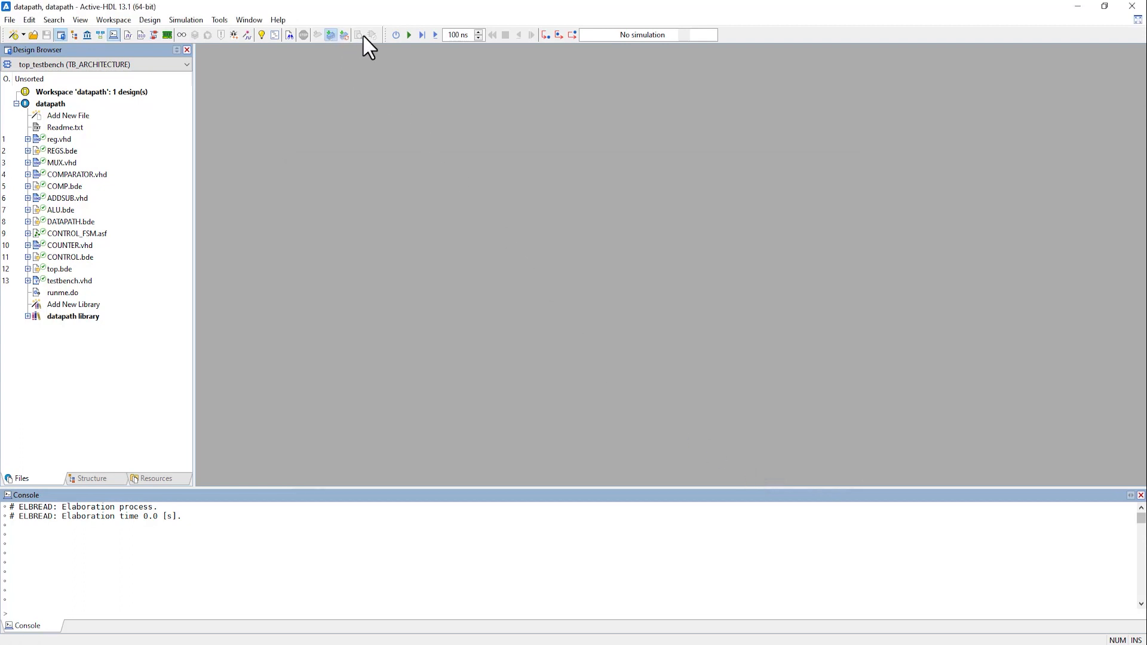
pyautogui.click(396, 35)
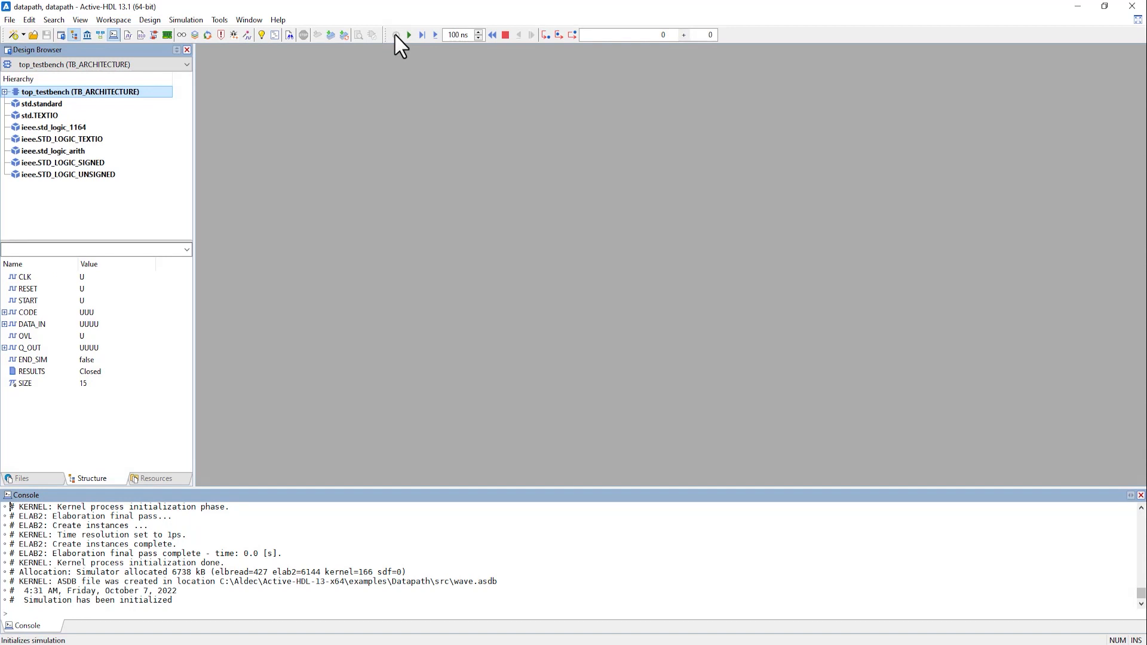
# Show the Advanced Dataflow window.
pyautogui.click(79, 22)
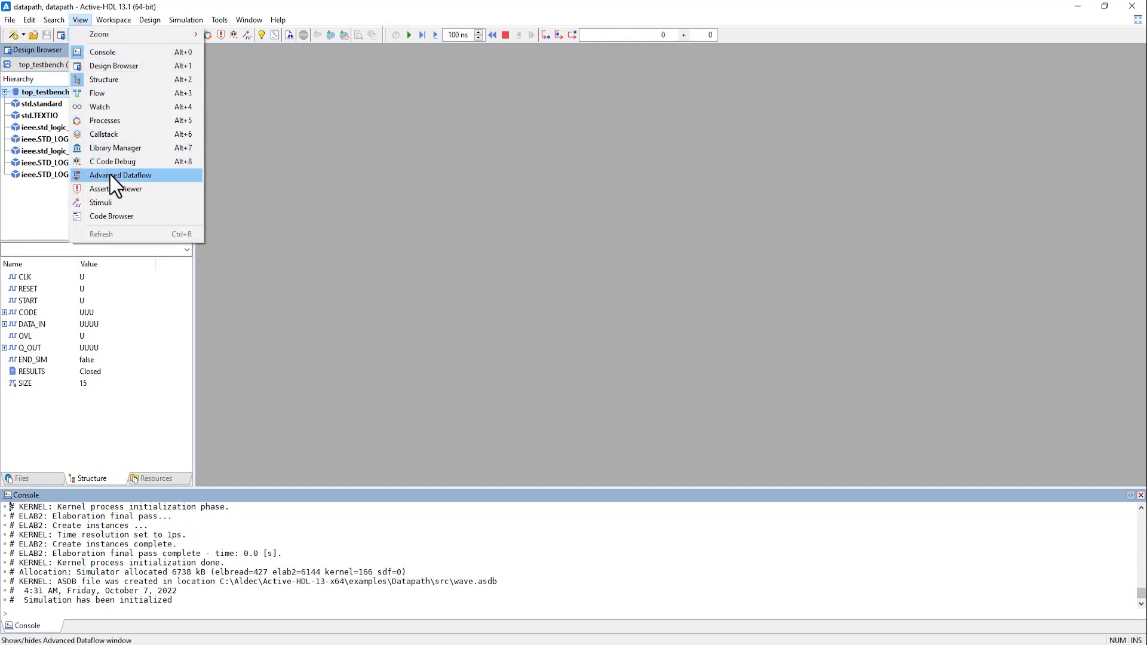
pyautogui.click(82, 22)
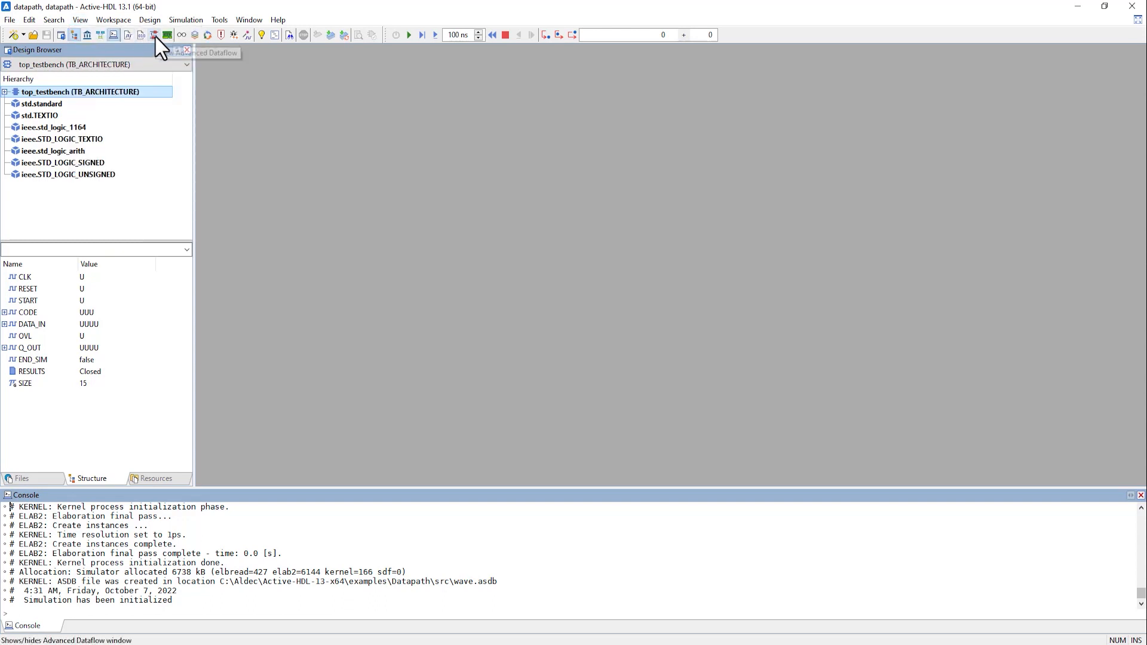
pyautogui.click(154, 36)
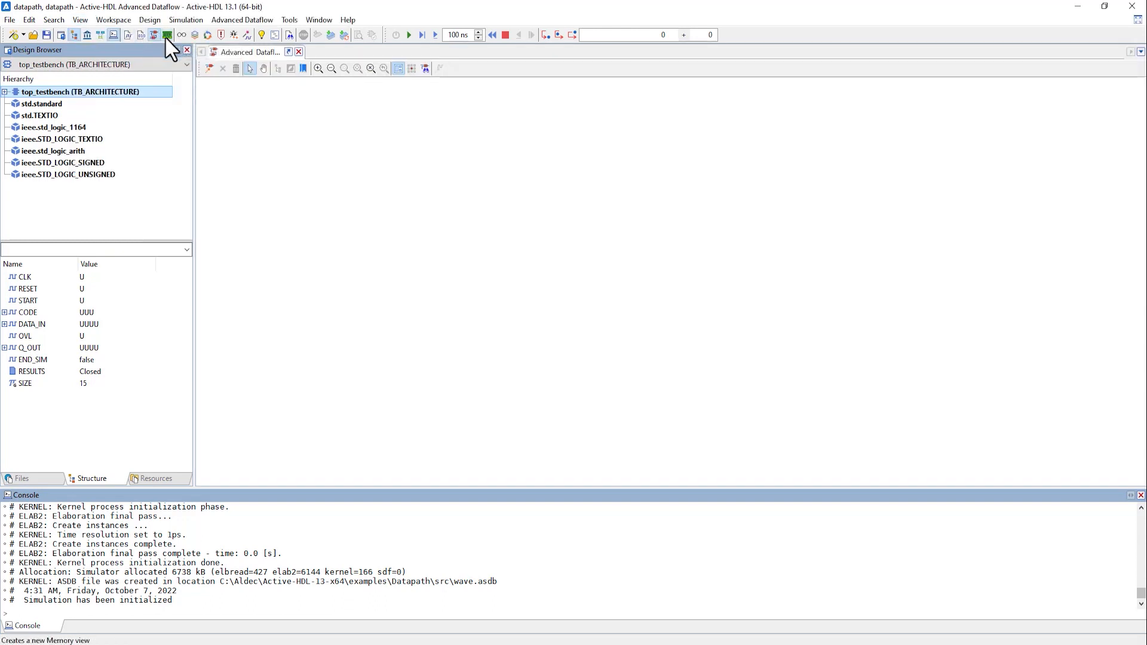
pyautogui.click(230, 21)
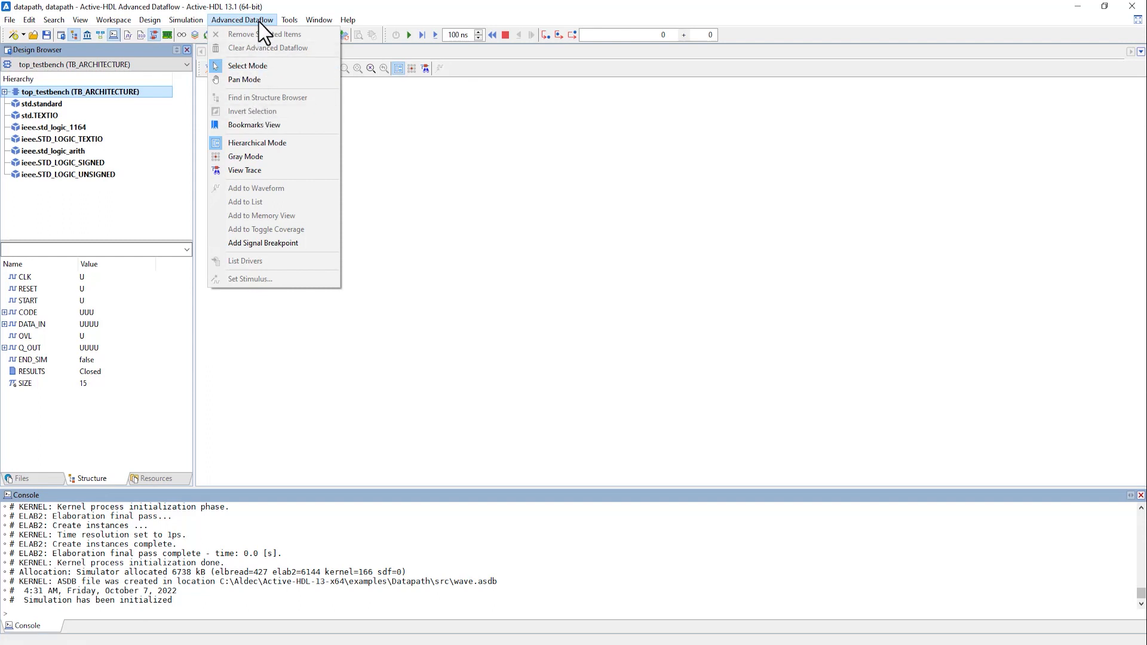
pyautogui.click(259, 22)
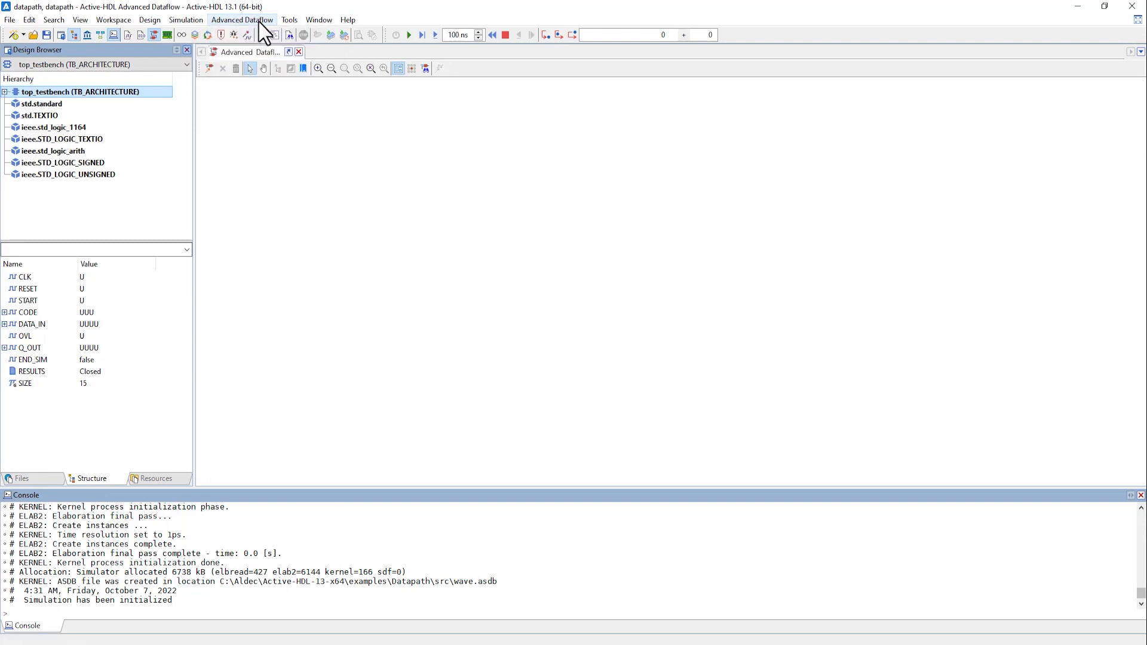
pyautogui.click(250, 68)
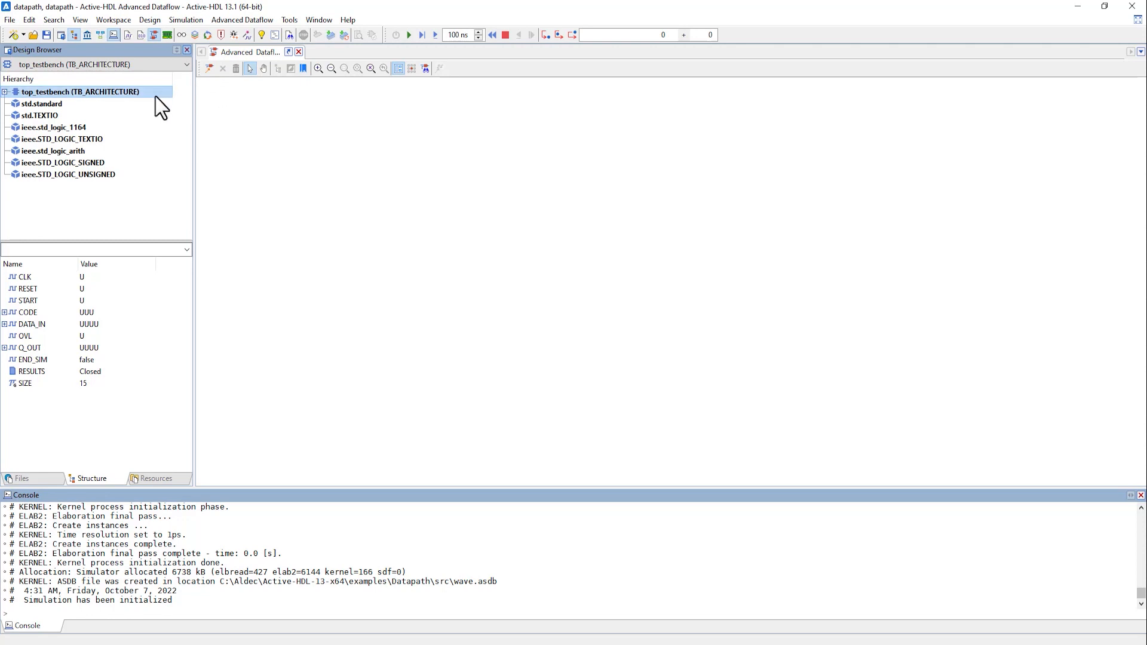
# Try the different ways of adding only top_testbench to the Advanced Dataflow diagram, removing the block between attempts.
pyautogui.click(210, 74)
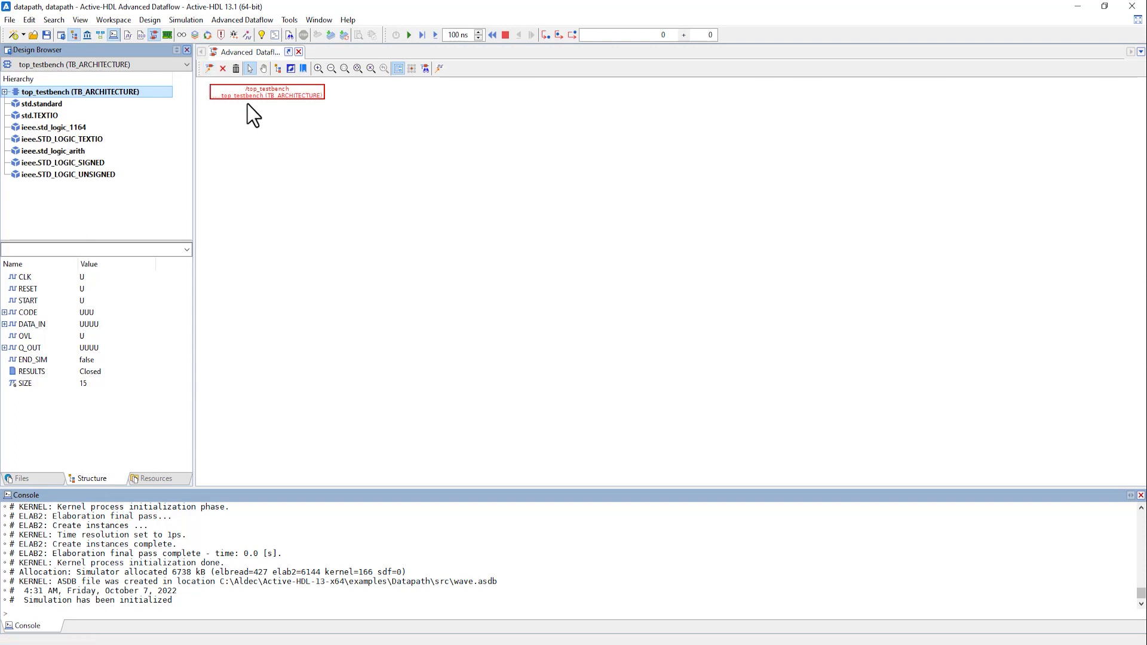
pyautogui.click(222, 70)
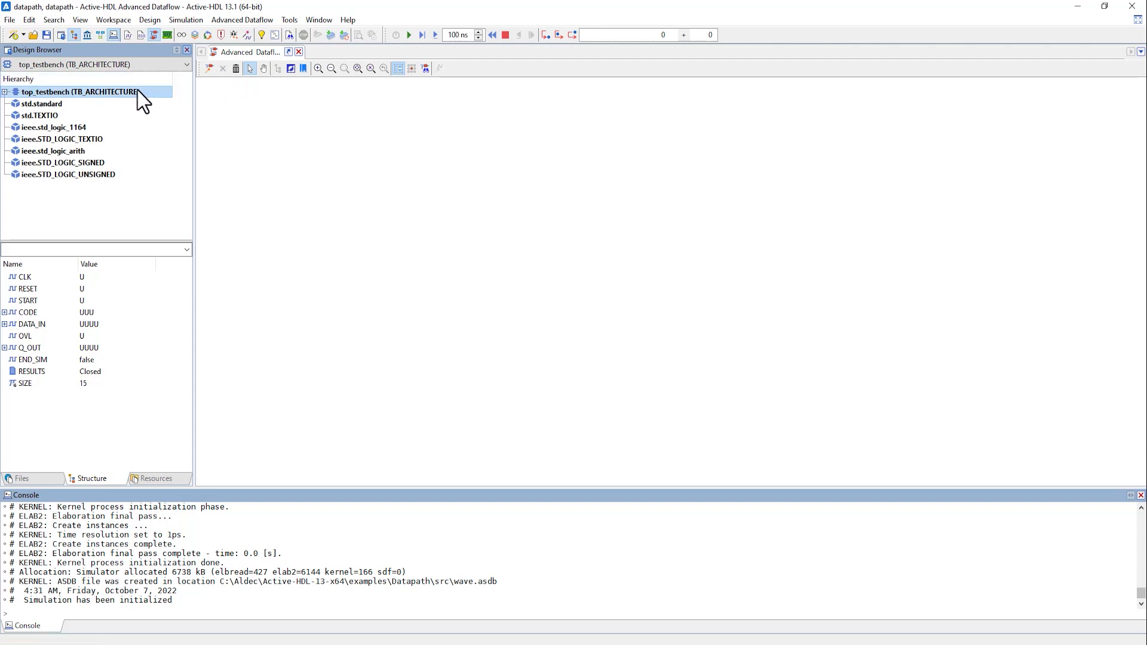
pyautogui.moveTo(137, 91); pyautogui.dragTo(280, 99)
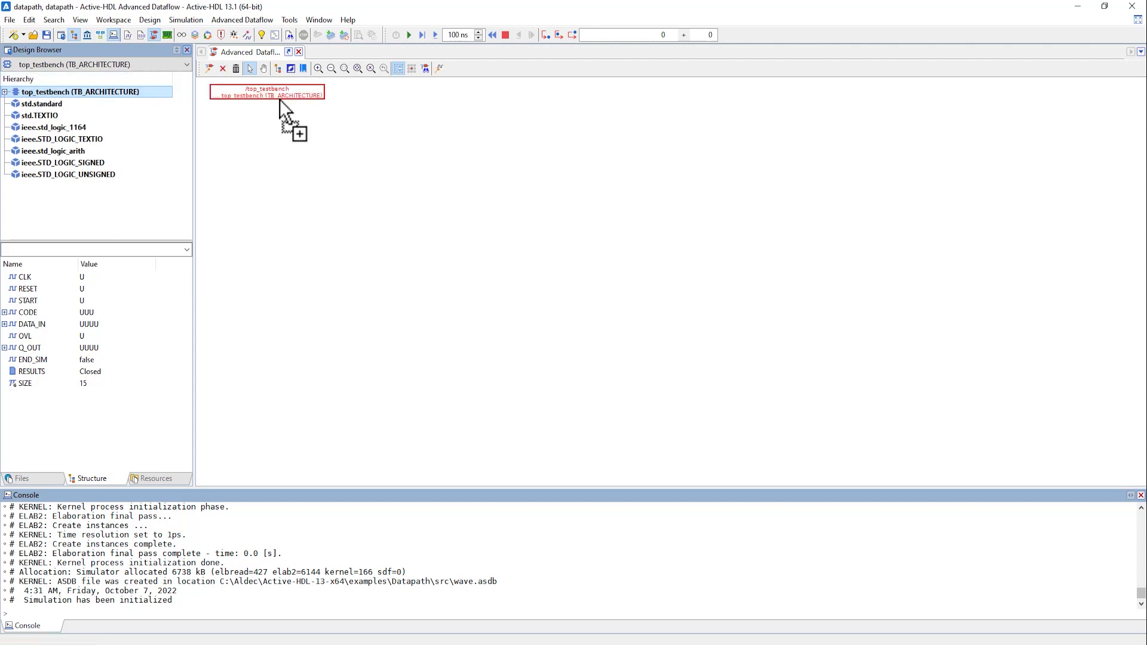
pyautogui.press('Delete')
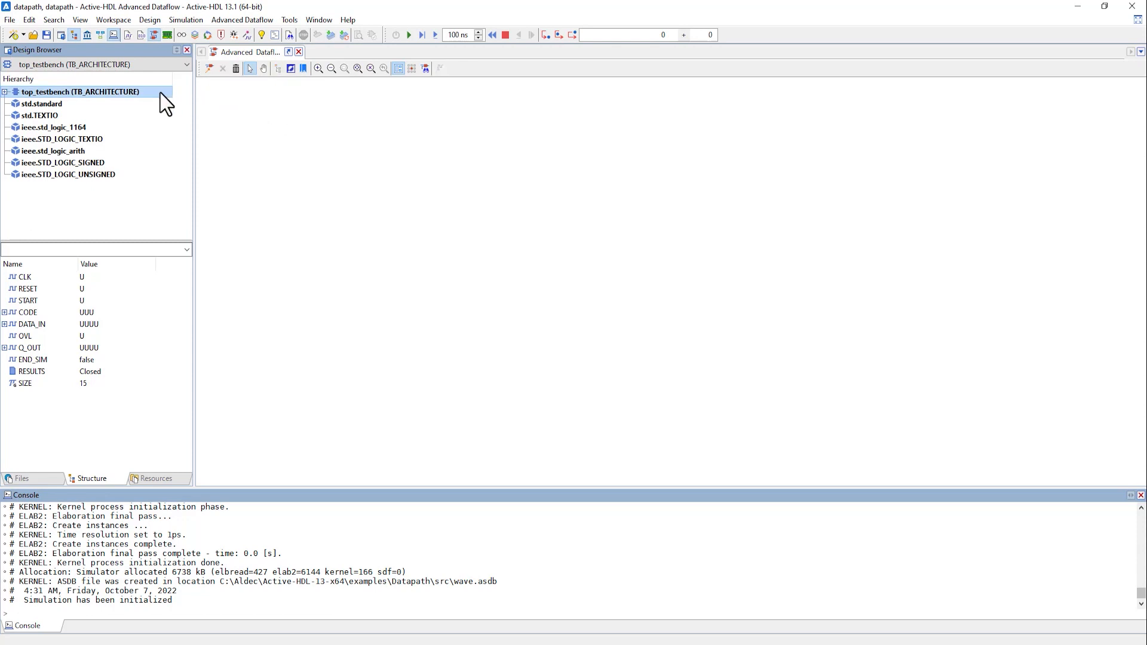
pyautogui.rightClick(165, 104)
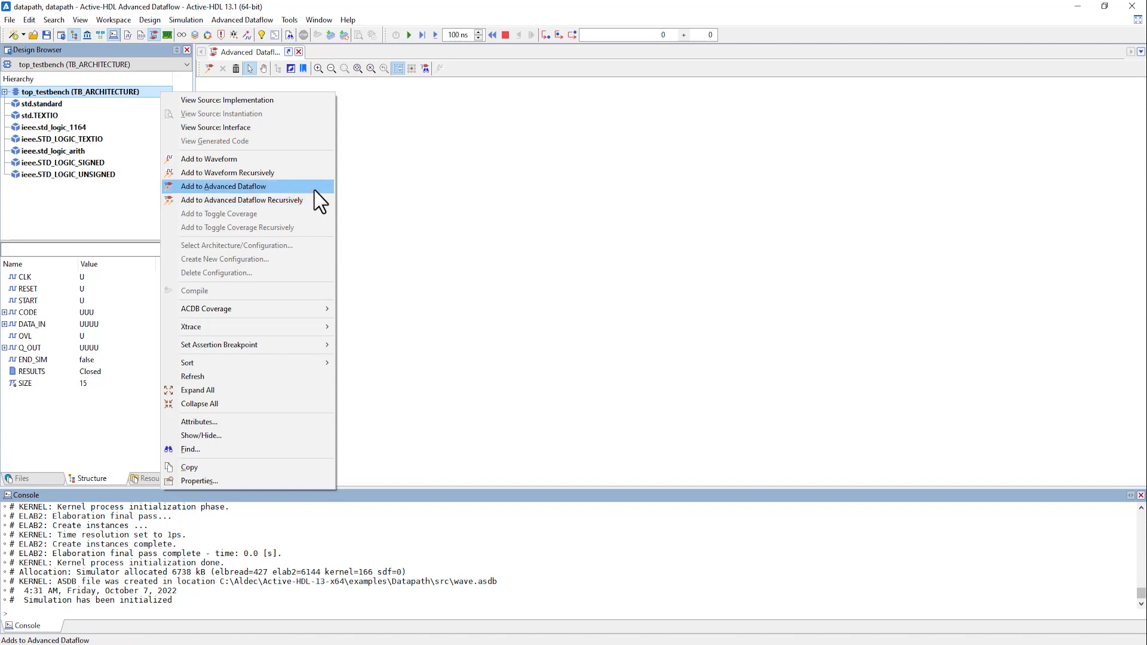
pyautogui.click(251, 186)
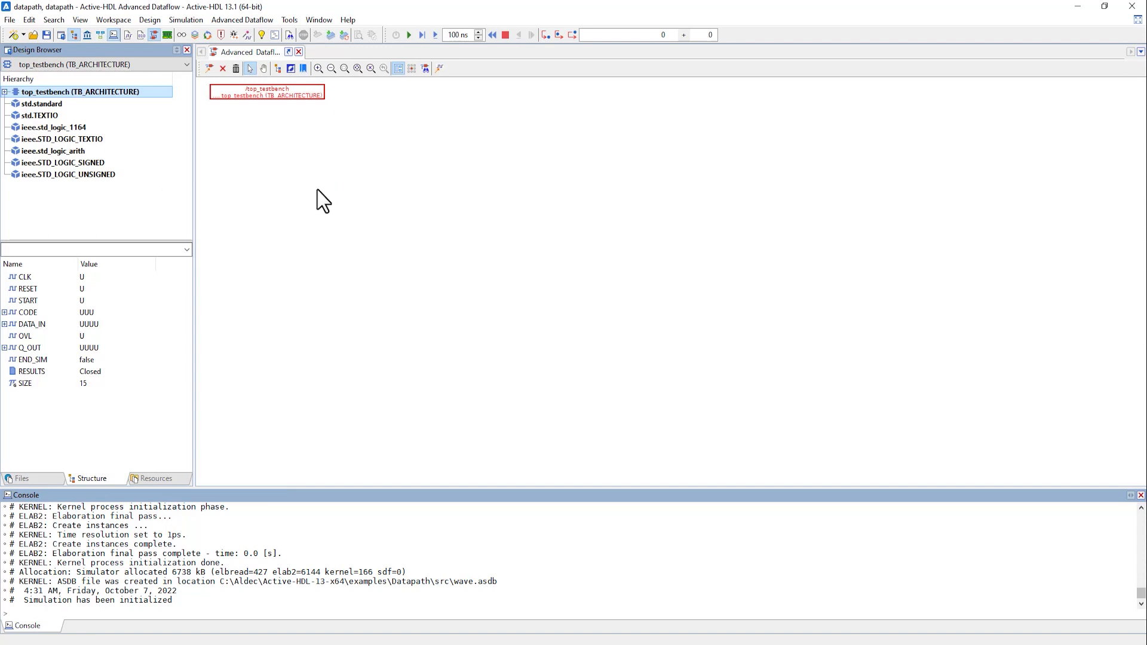
# Add top_testbench to the Advanced Dataflow diagram recursively with all its subblocks.
pyautogui.rightClick(168, 93)
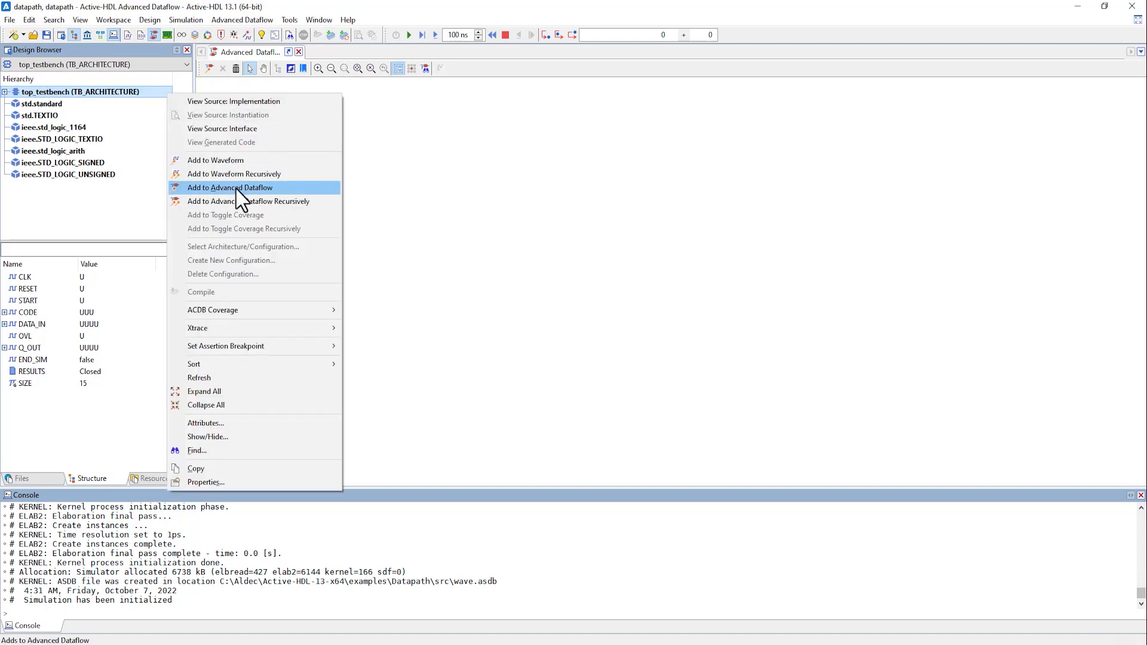
pyautogui.click(250, 201)
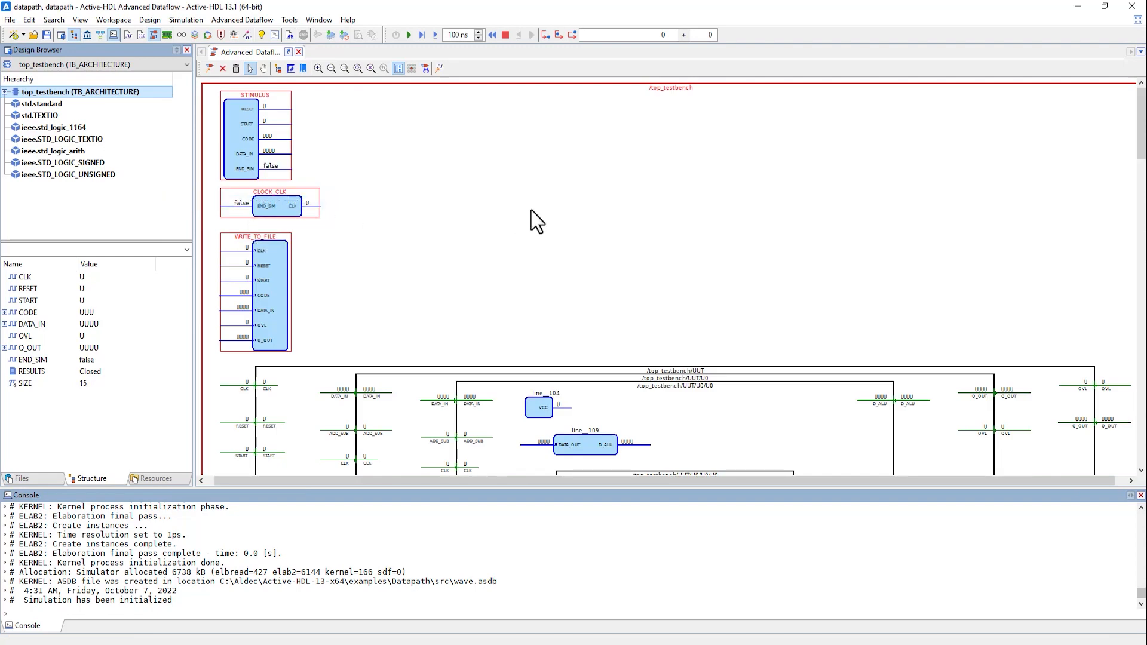
pyautogui.scroll(-10, 602, 243)
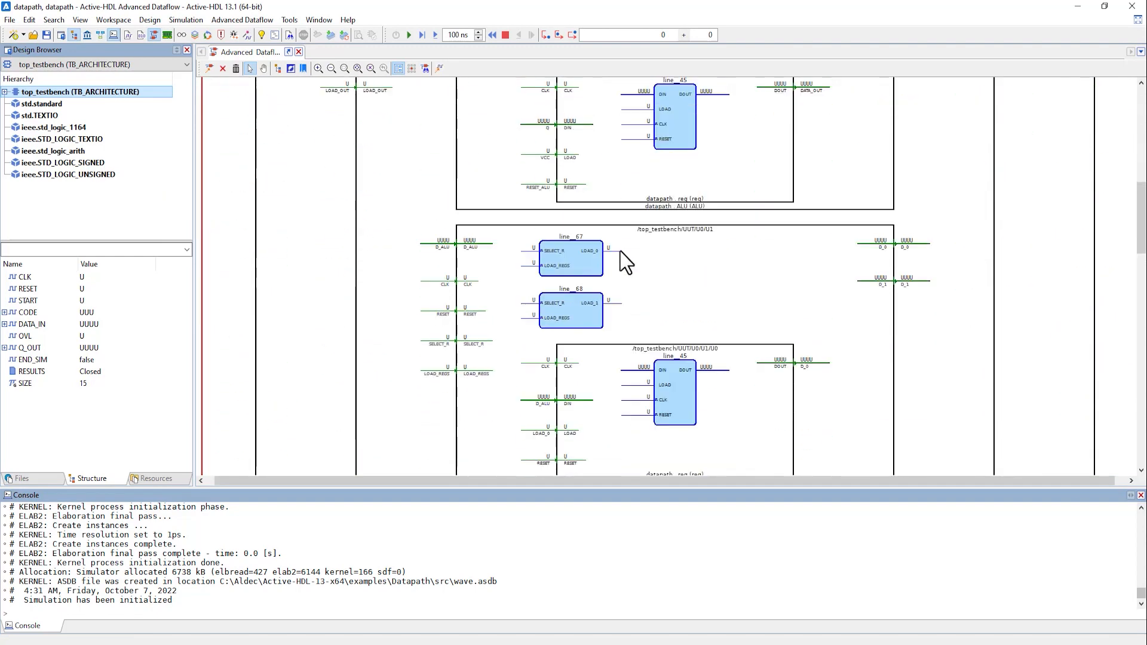
# Expand all levels of the top_testbench hierarchy in the design structure.
pyautogui.rightClick(157, 93)
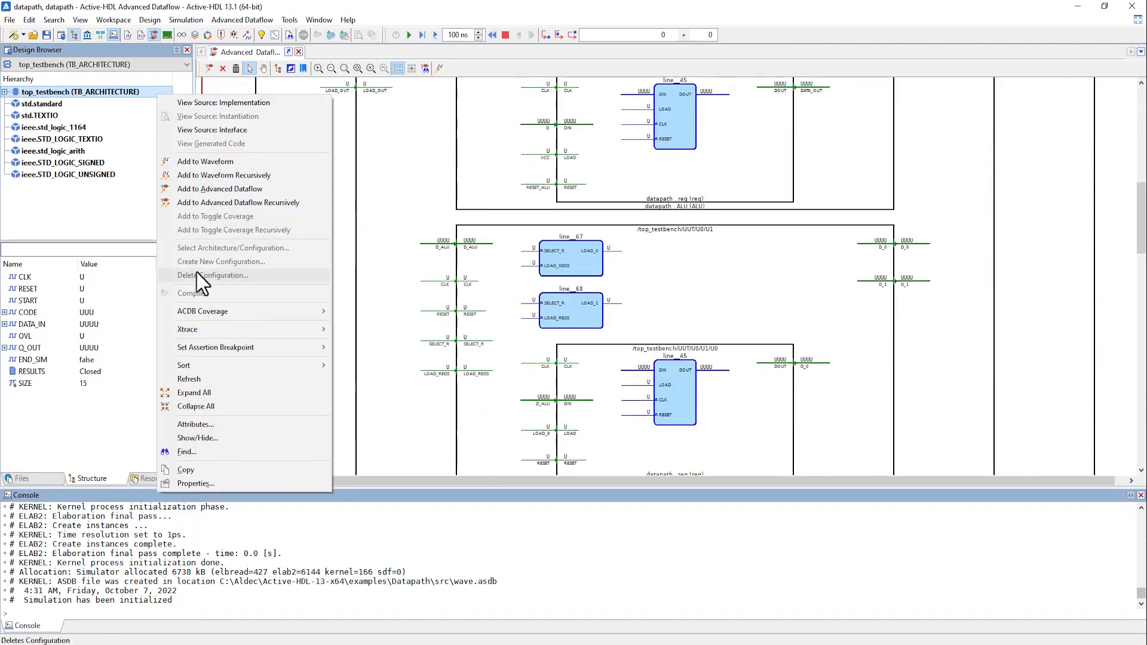
pyautogui.click(219, 394)
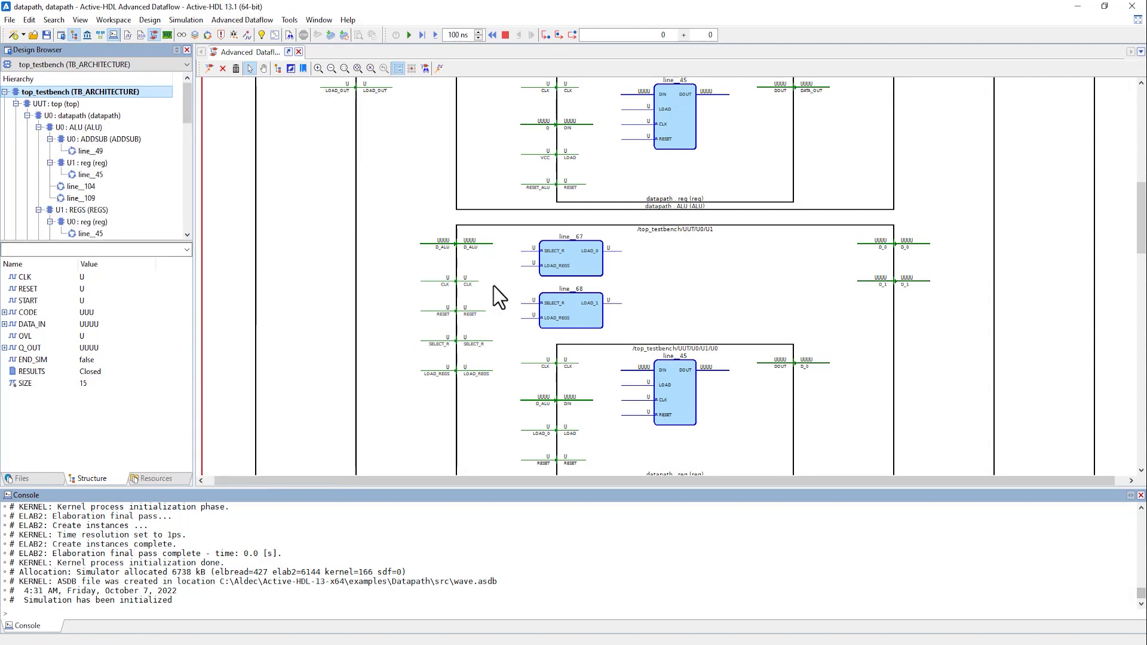
# Remove the line__49 process and the Q output port from the ADDSUB block in the dataflow diagram.
pyautogui.scroll(3, 483, 270)
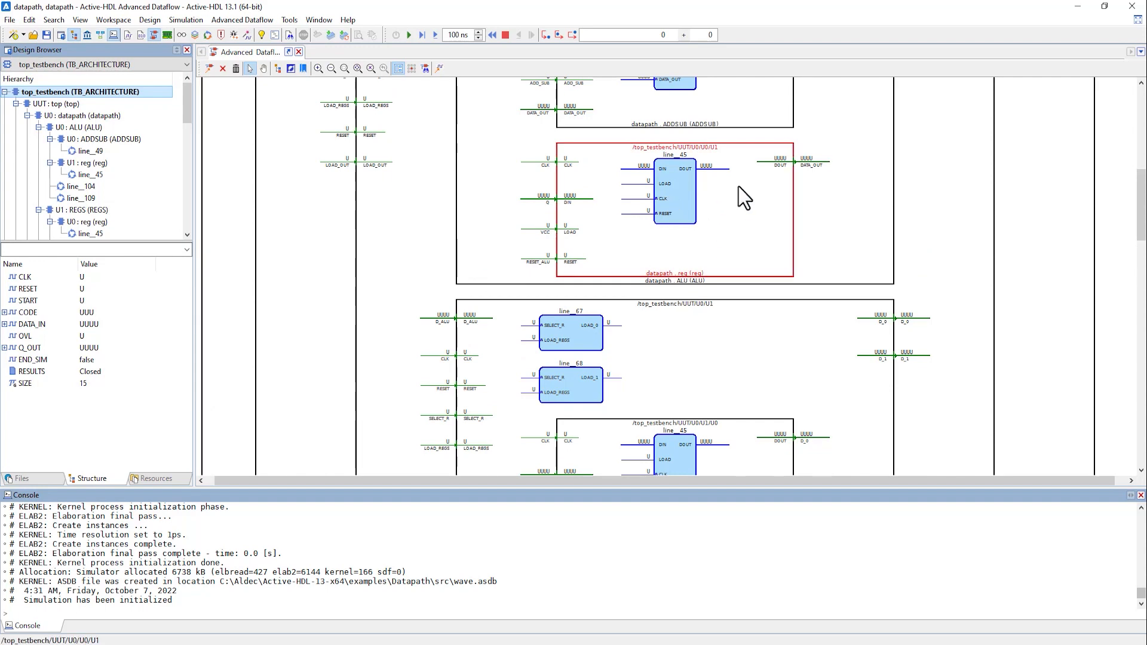
pyautogui.scroll(3, 741, 191)
pyautogui.scroll(2, 748, 197)
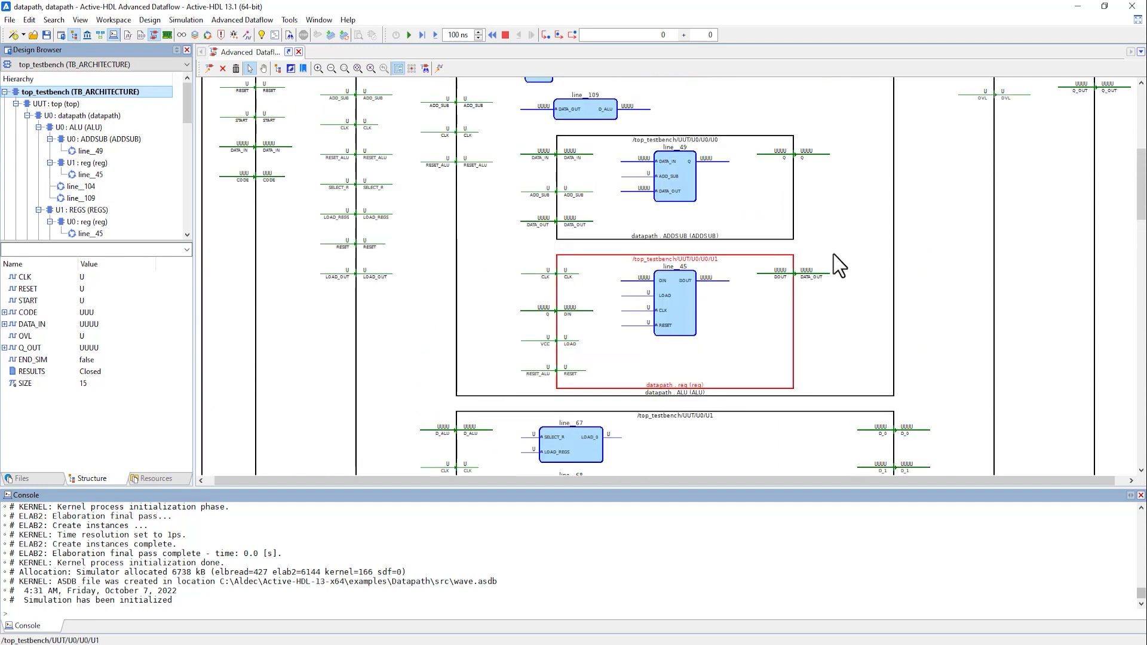
pyautogui.moveTo(837, 248); pyautogui.dragTo(622, 141)
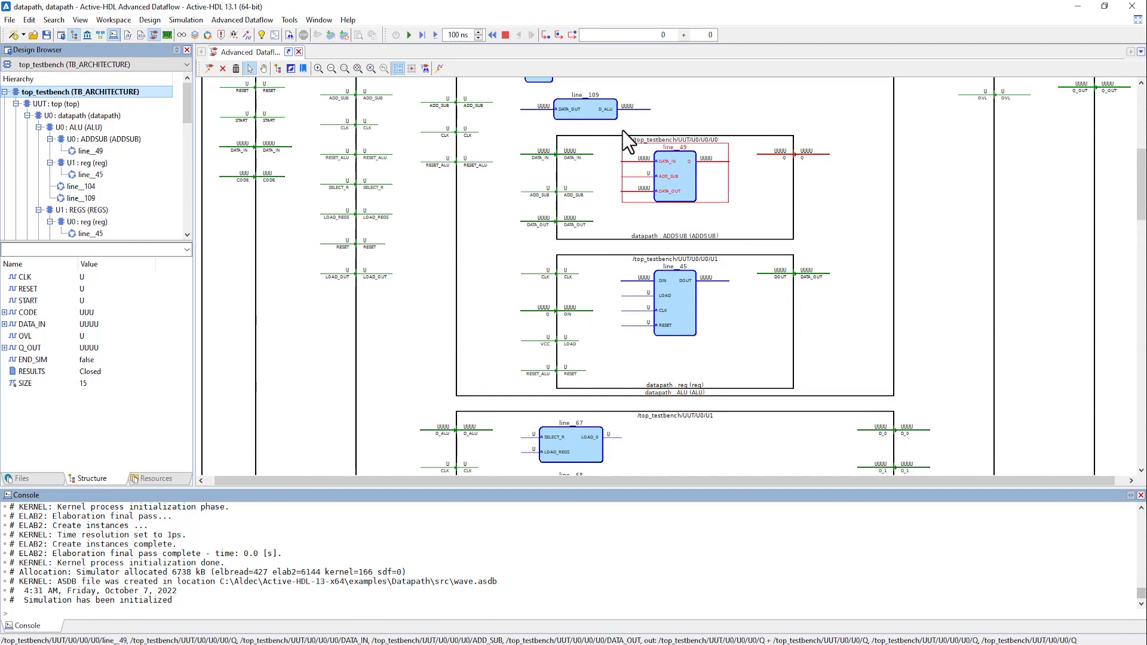
pyautogui.click(225, 69)
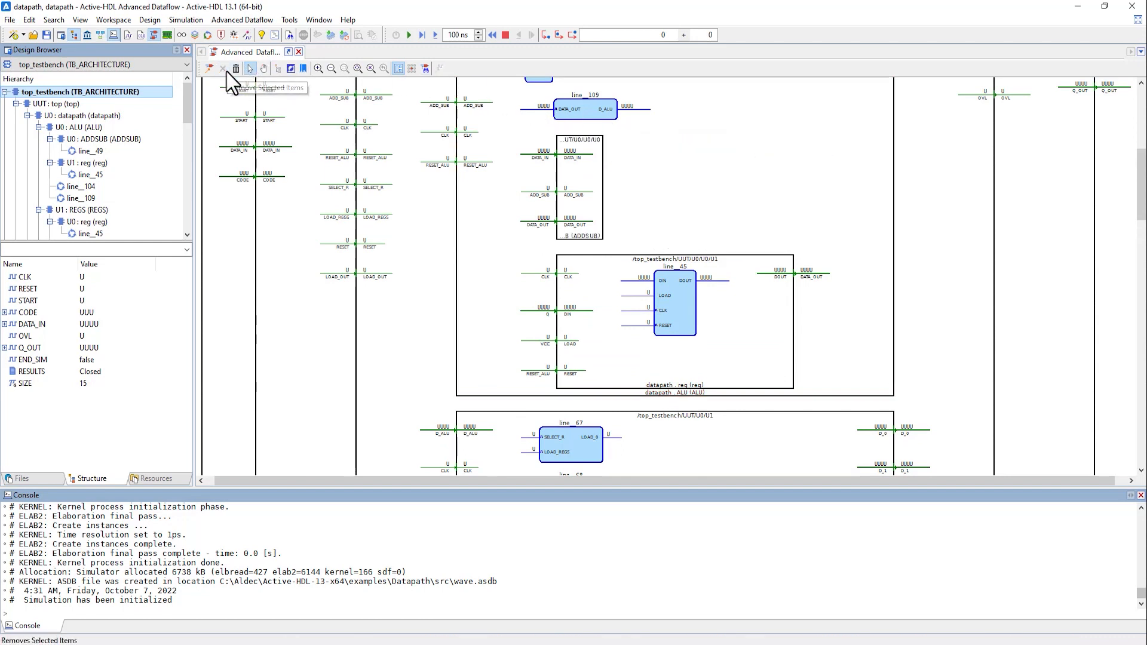
# Remove the whole ADDSUB block from inside the ALU in the dataflow diagram.
pyautogui.click(594, 187)
pyautogui.click(596, 173)
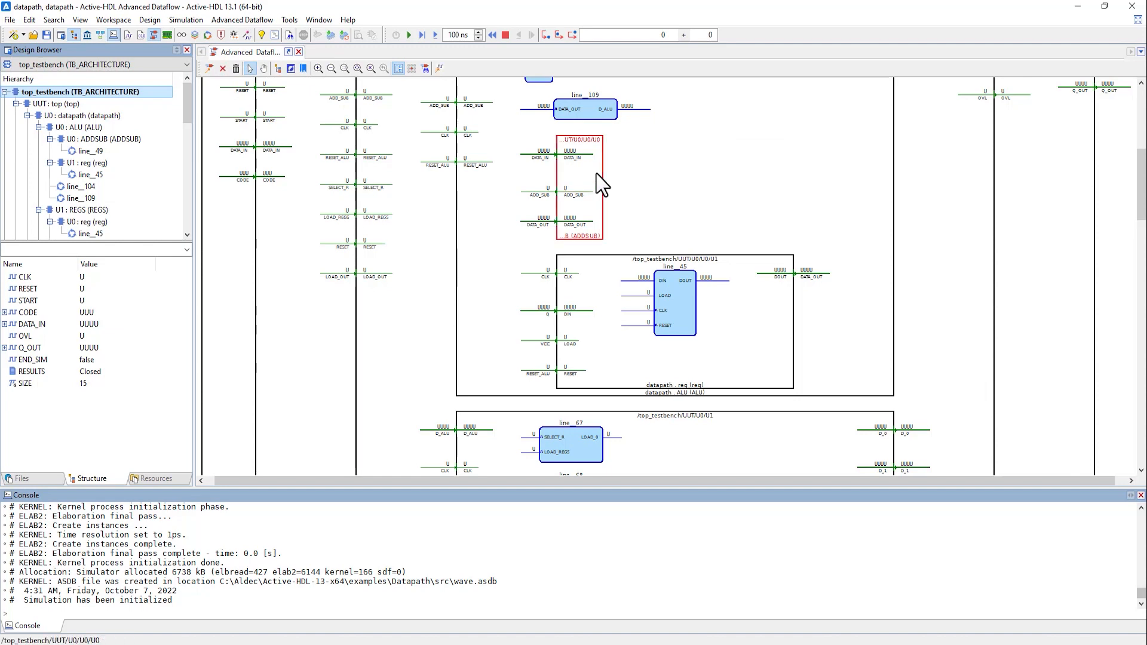
pyautogui.press('Delete')
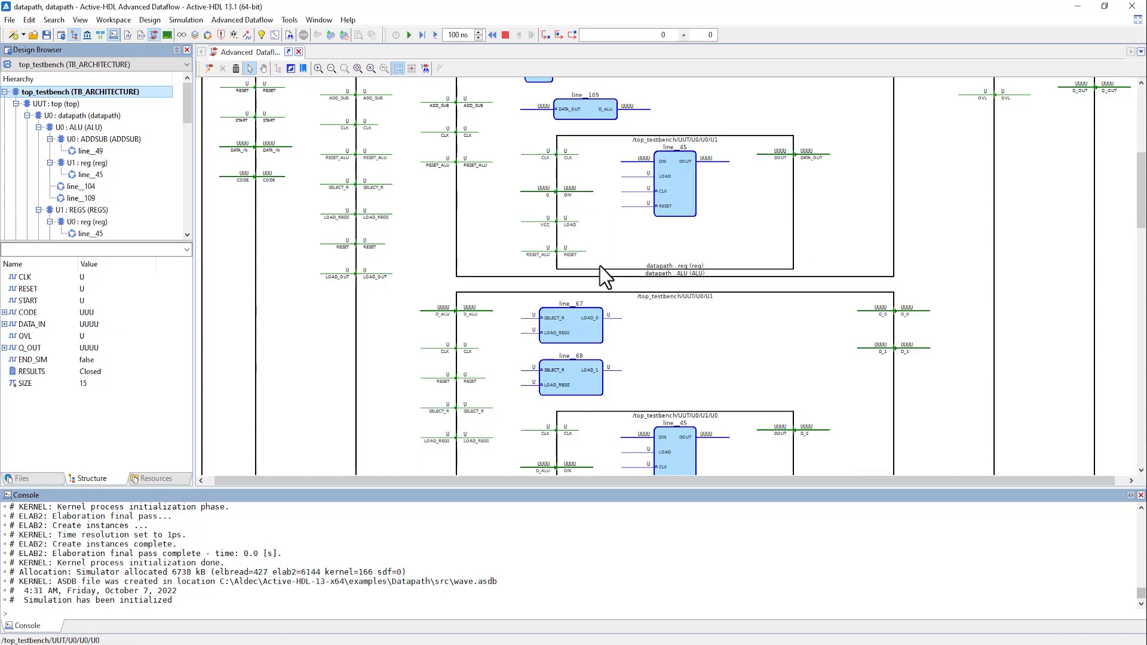
# Hide the contents of the top-level top_testbench block in the dataflow diagram.
pyautogui.scroll(1, 610, 257)
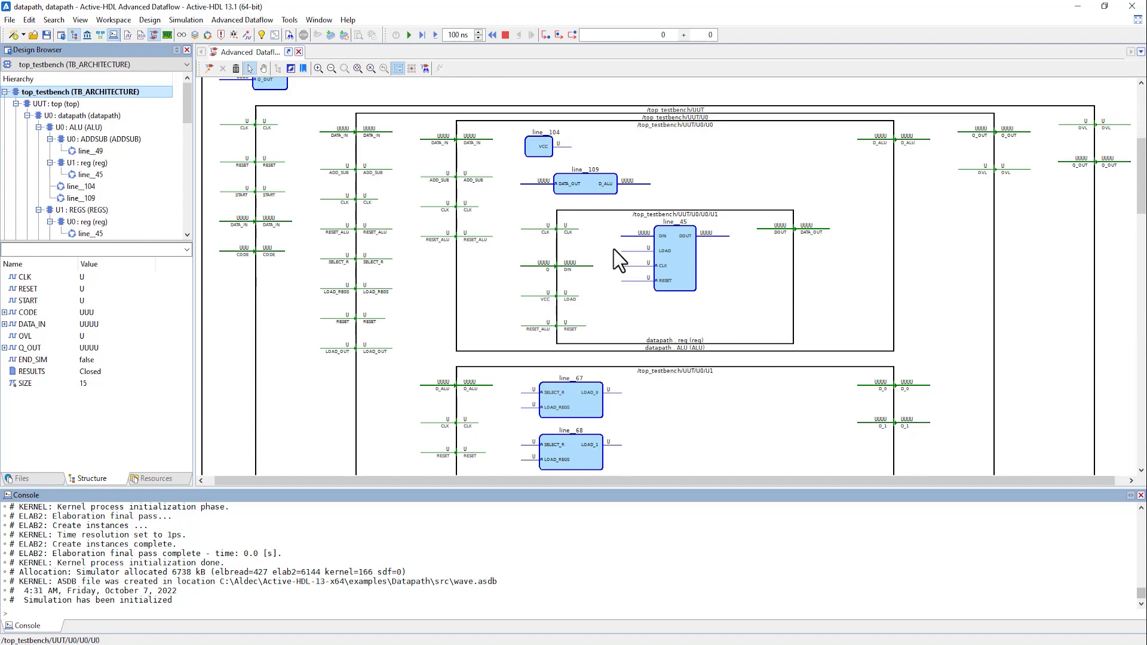
pyautogui.scroll(3, 619, 260)
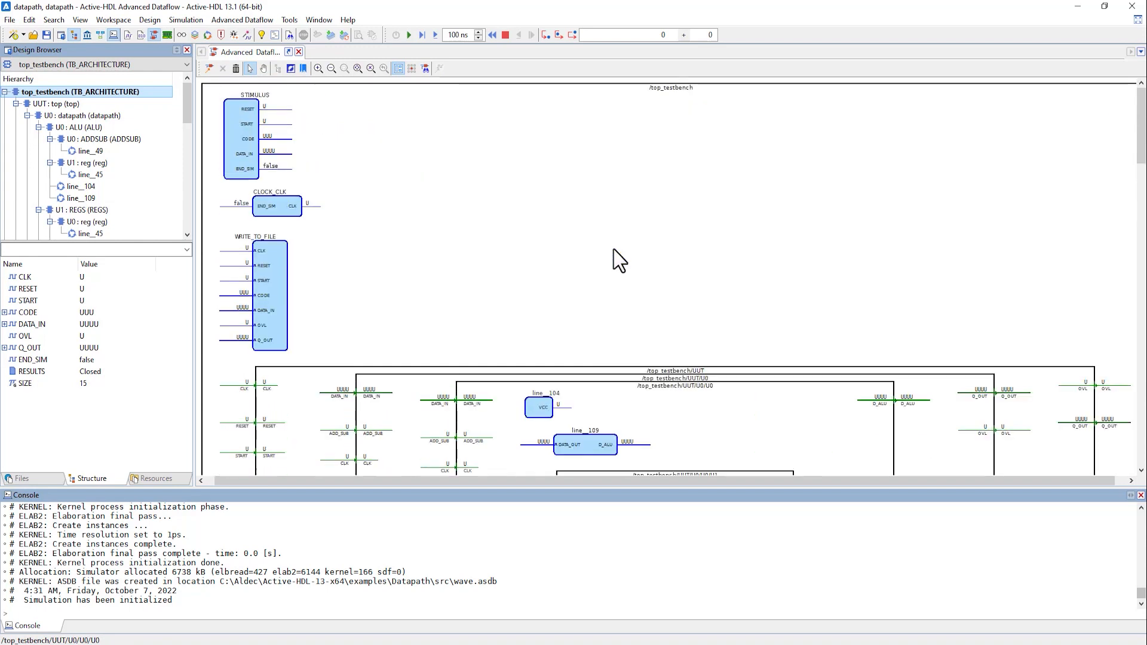
pyautogui.click(619, 260)
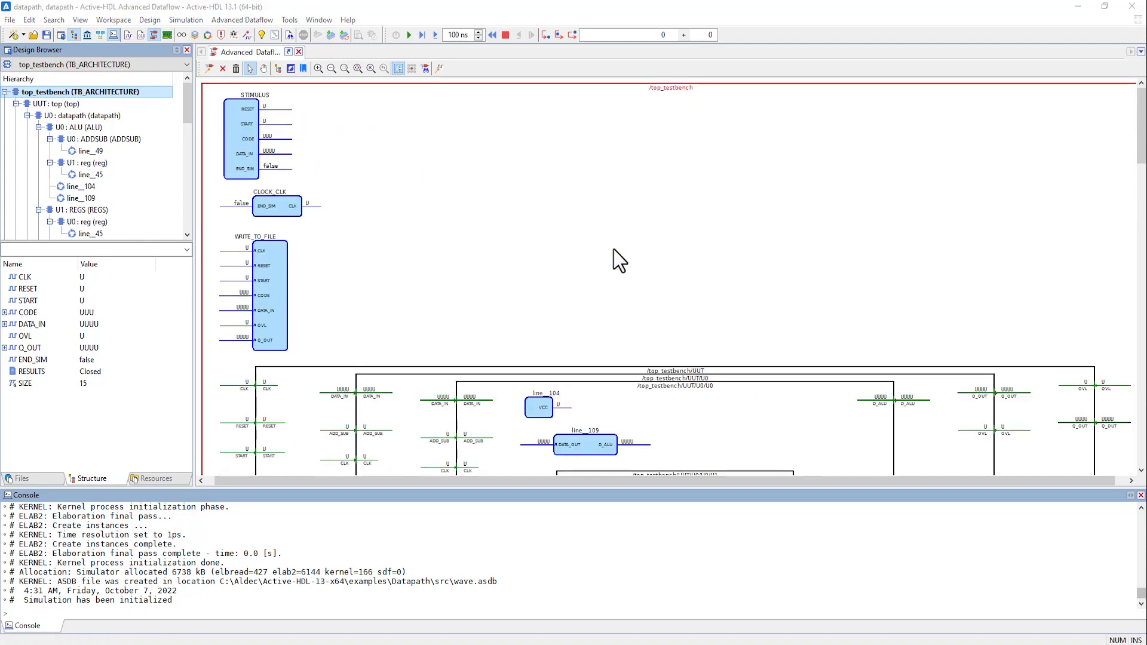
pyautogui.rightClick(614, 249)
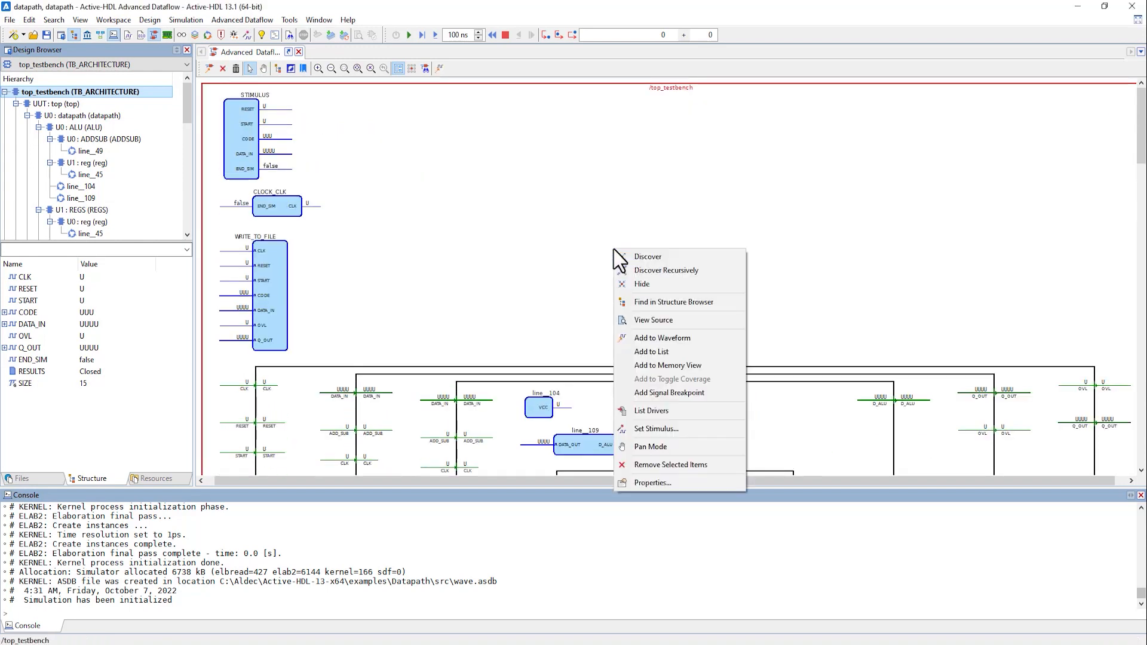
pyautogui.click(644, 284)
# Collapse the entire design hierarchy and clear the Advanced Dataflow diagram.
pyautogui.rightClick(90, 95)
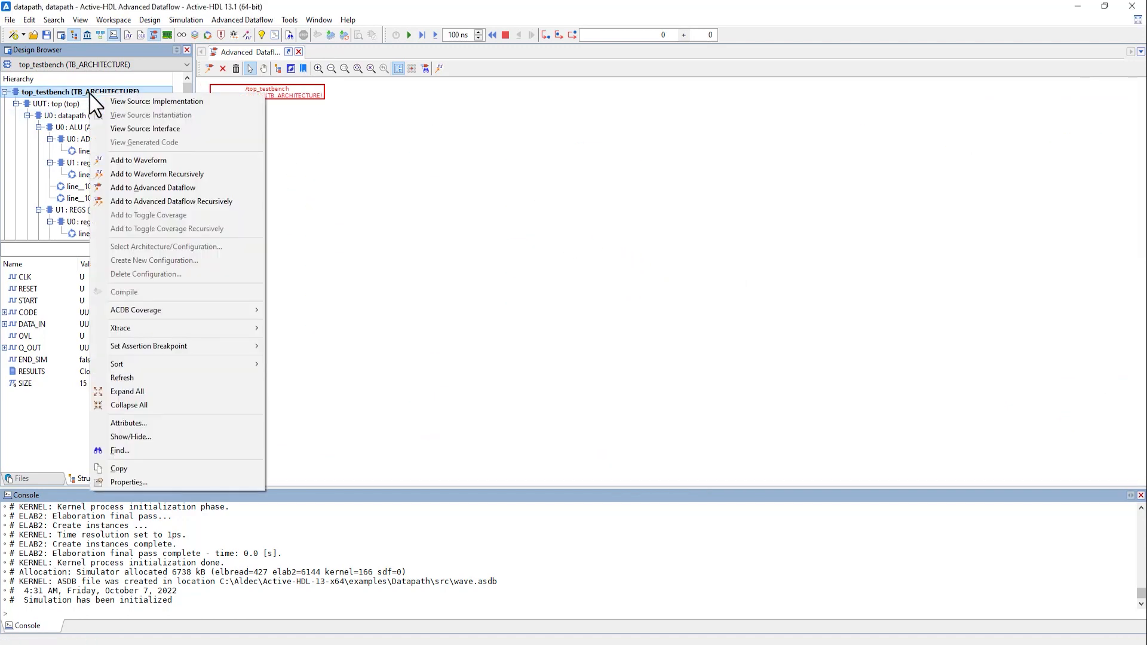
pyautogui.click(184, 406)
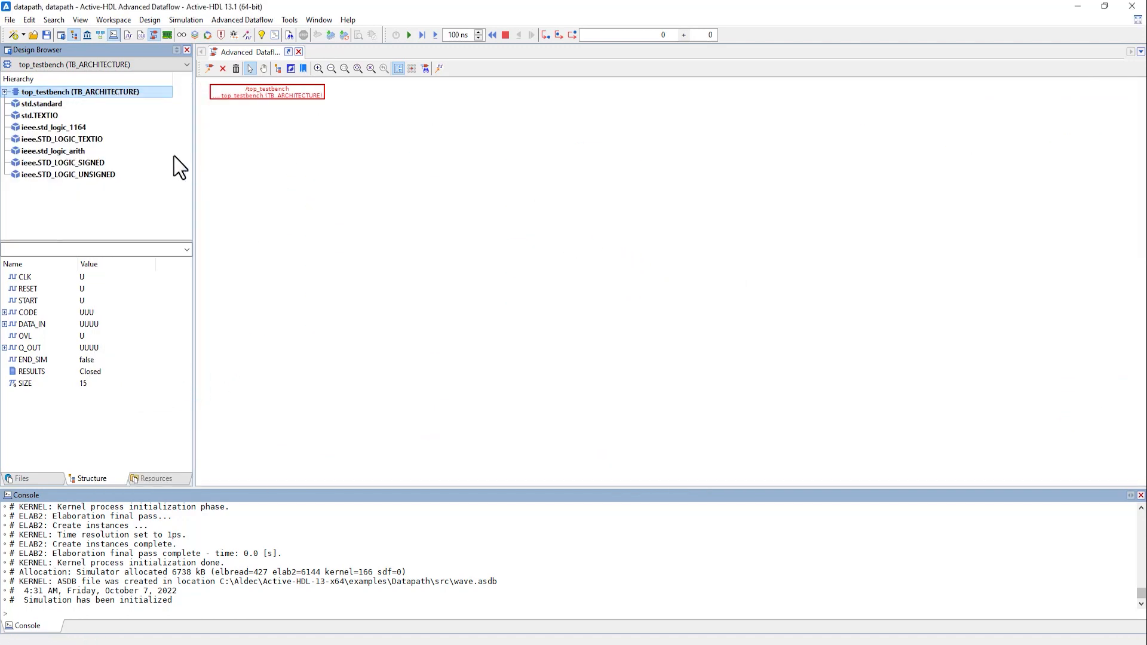
pyautogui.click(234, 69)
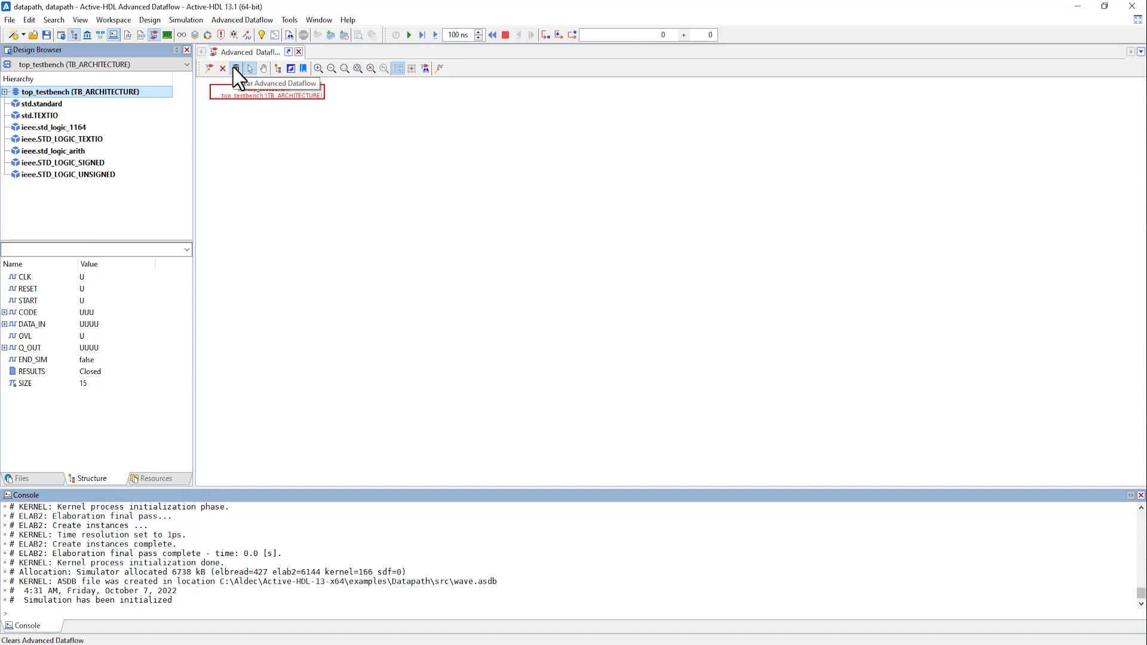
# Expand top_testbench, UUT and CONTROL in the design structure and add the U1 : COUNTER instance to the empty dataflow diagram.
pyautogui.doubleClick(17, 93)
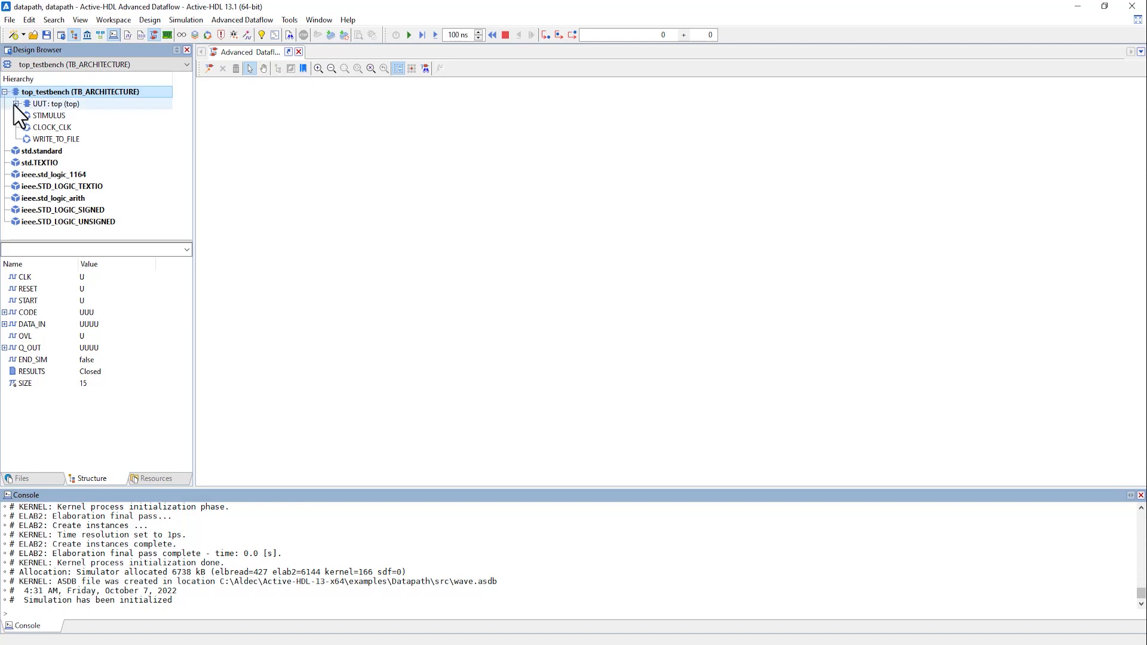
pyautogui.doubleClick(20, 104)
pyautogui.doubleClick(33, 127)
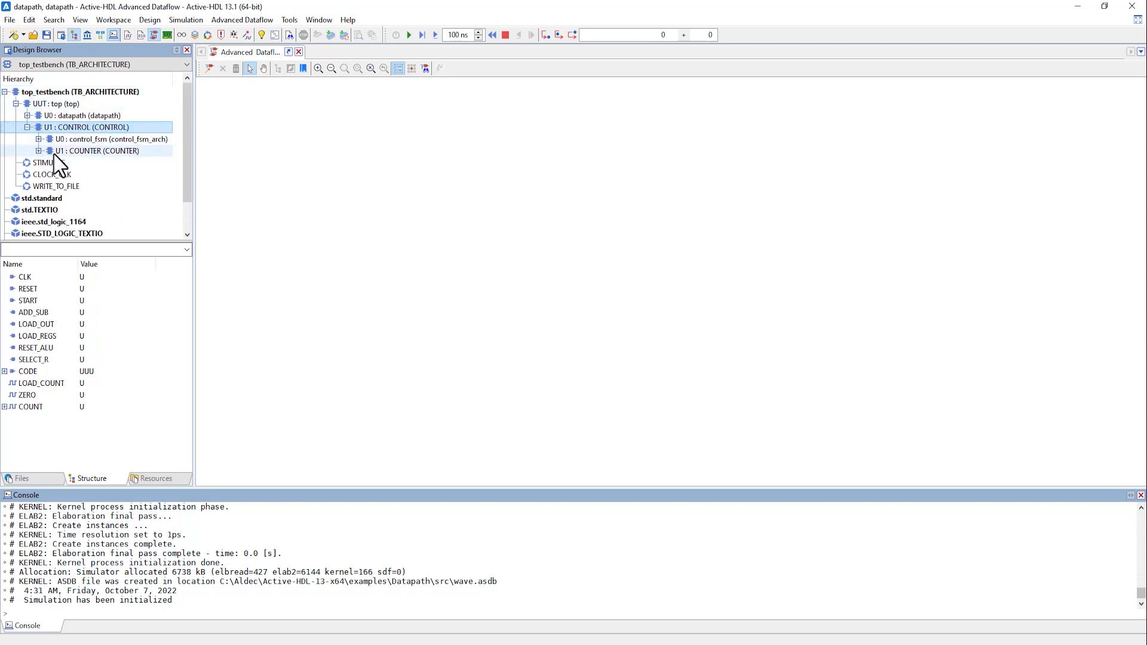
pyautogui.click(66, 152)
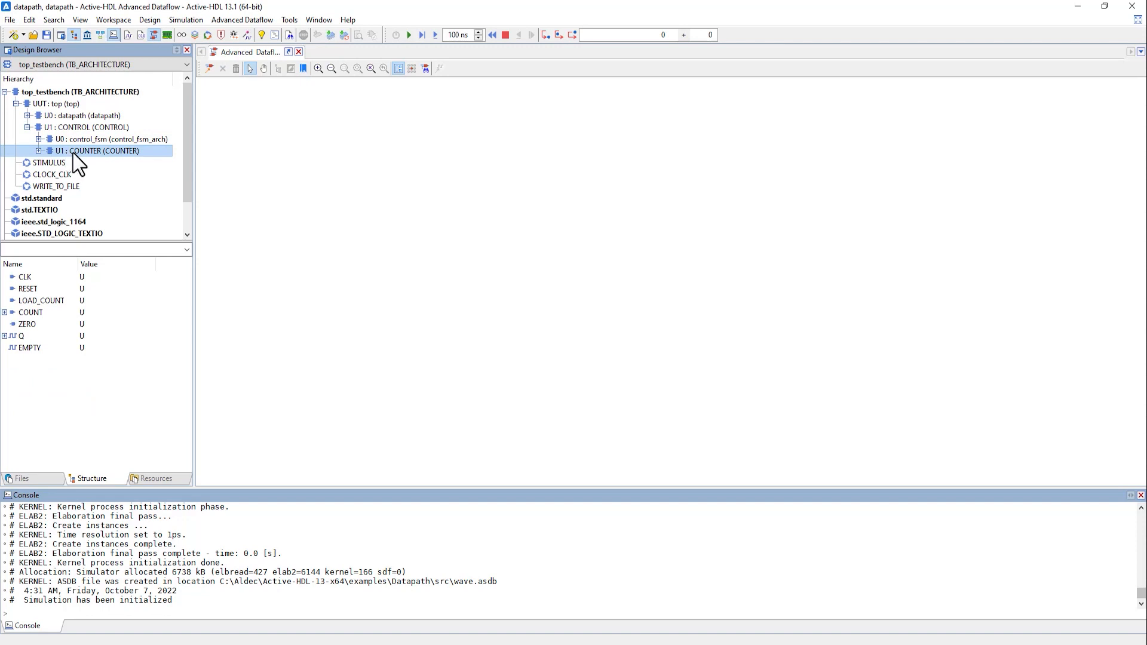
pyautogui.moveTo(73, 153); pyautogui.dragTo(274, 171)
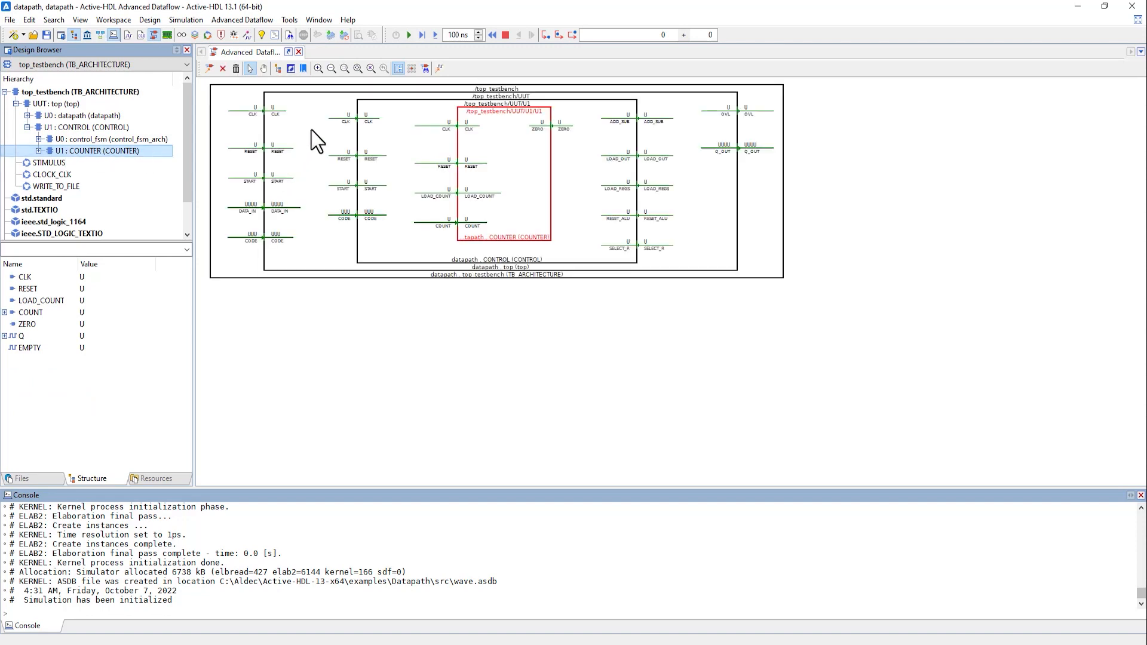
# Examine the dataflow diagram at different magnifications, including the selected COUNTER block, the full diagram, the reset zoom and the previous zoom.
pyautogui.click(321, 72)
pyautogui.click(331, 69)
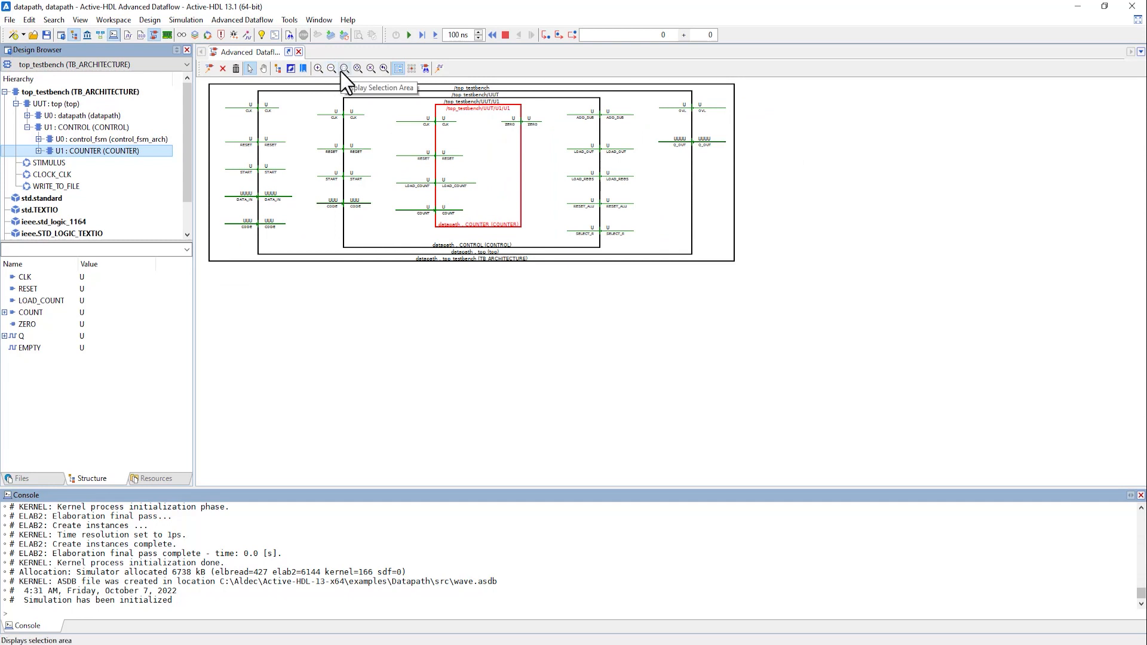
pyautogui.click(343, 70)
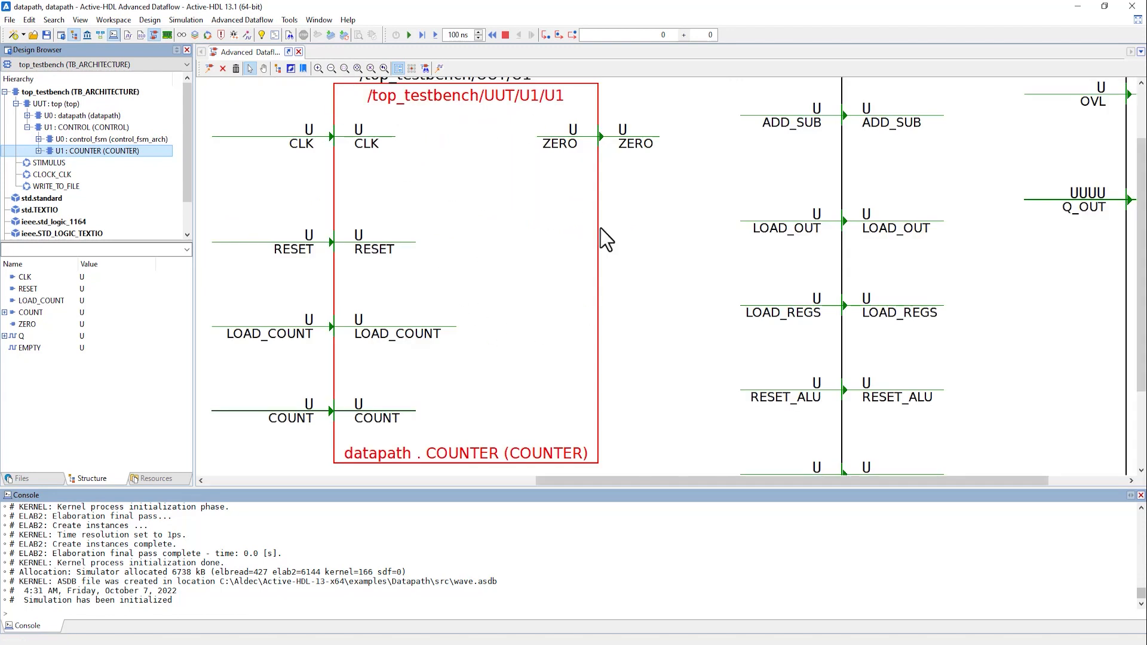
pyautogui.click(357, 69)
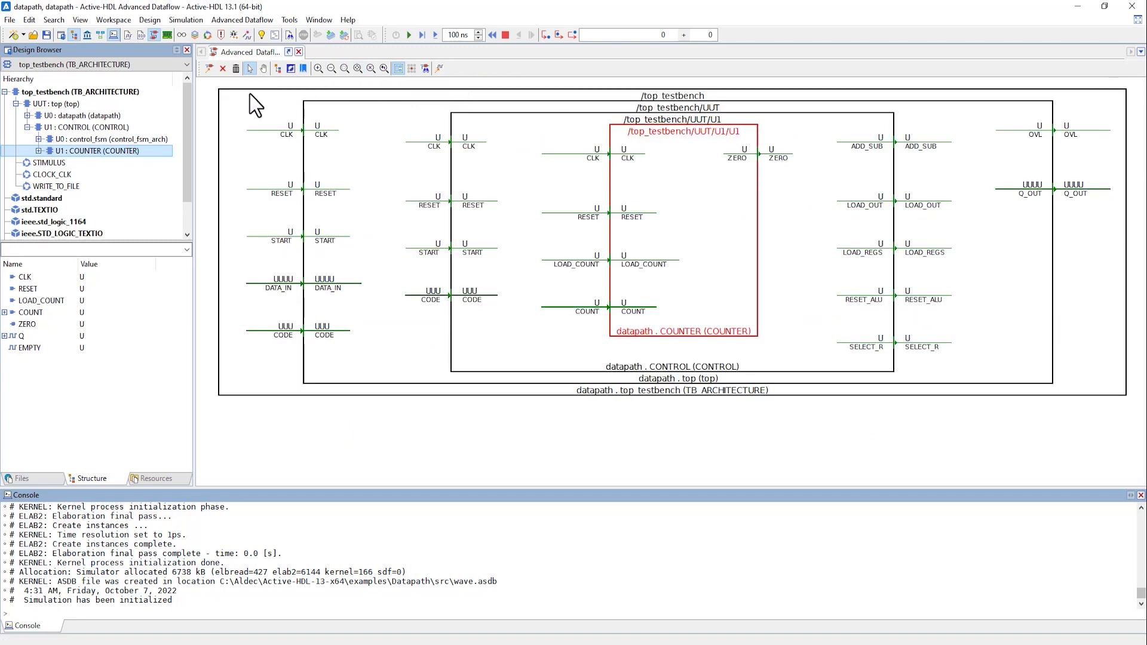
pyautogui.click(371, 69)
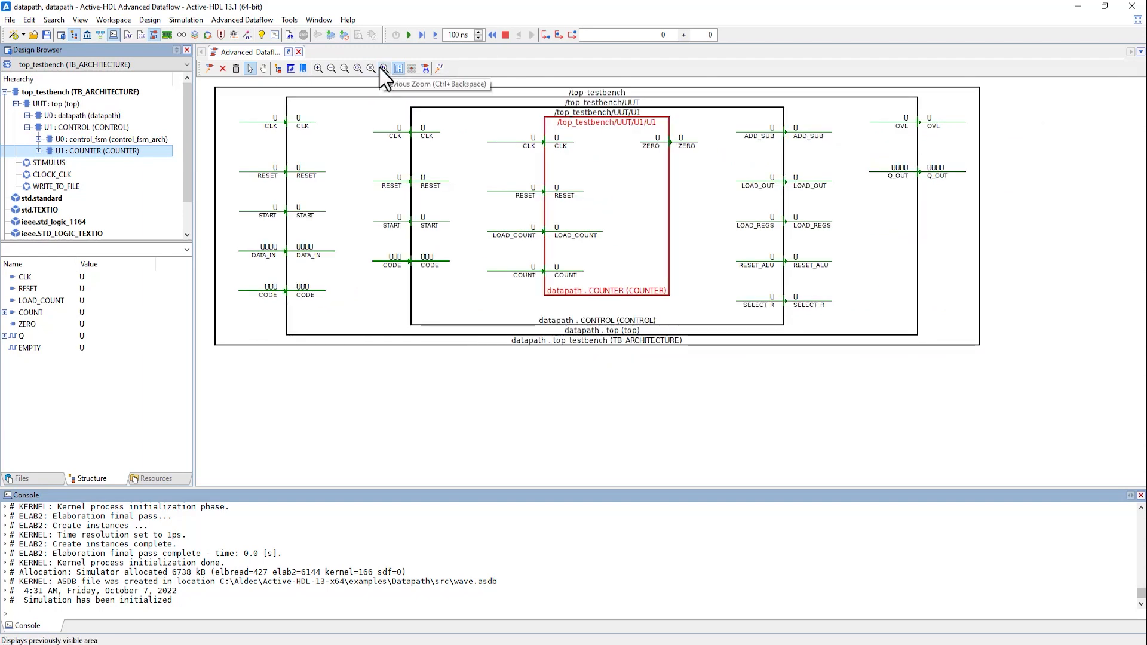
pyautogui.click(379, 69)
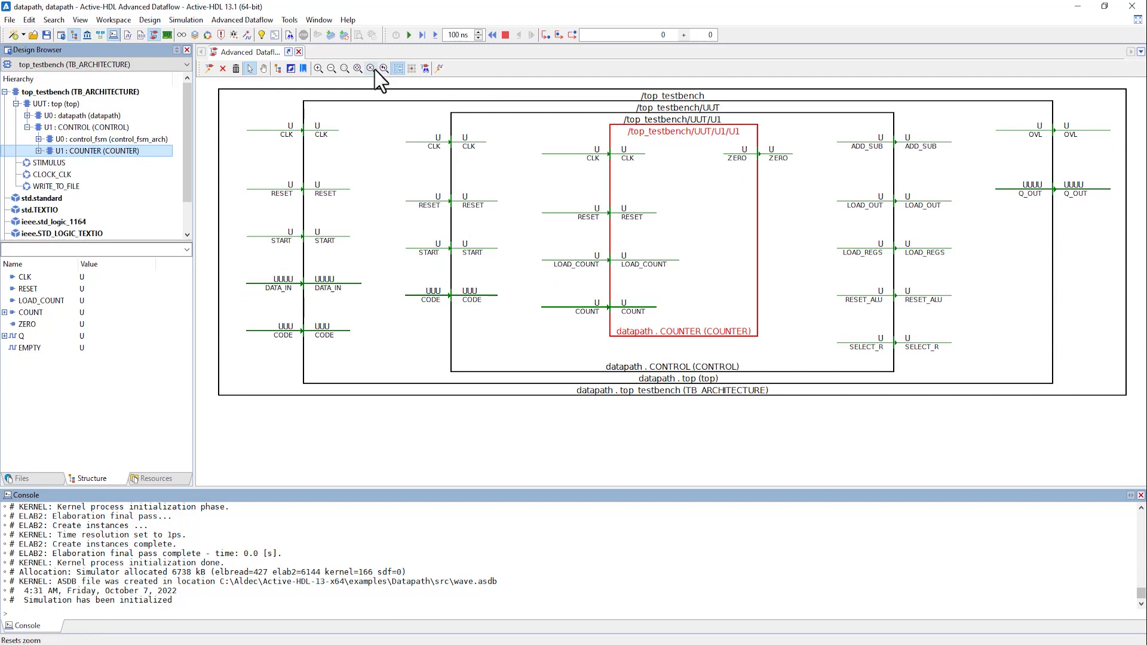
pyautogui.click(374, 68)
pyautogui.scroll(-1, 554, 198)
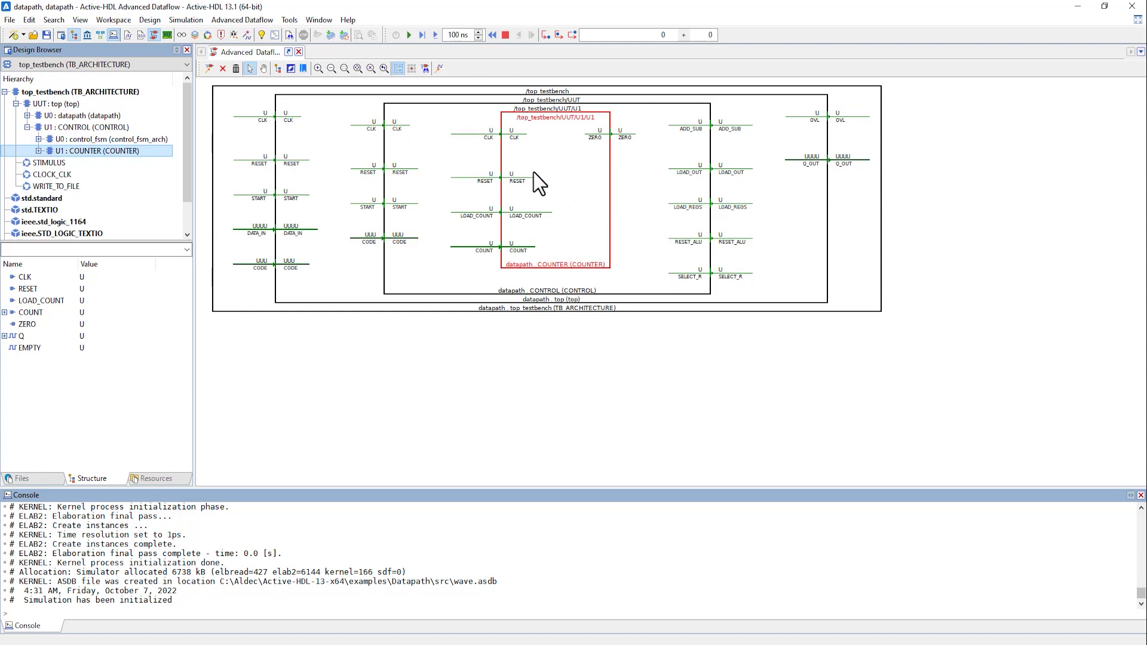
# Discover the COUNTER block's contents recursively, and hide them again.
pyautogui.rightClick(559, 172)
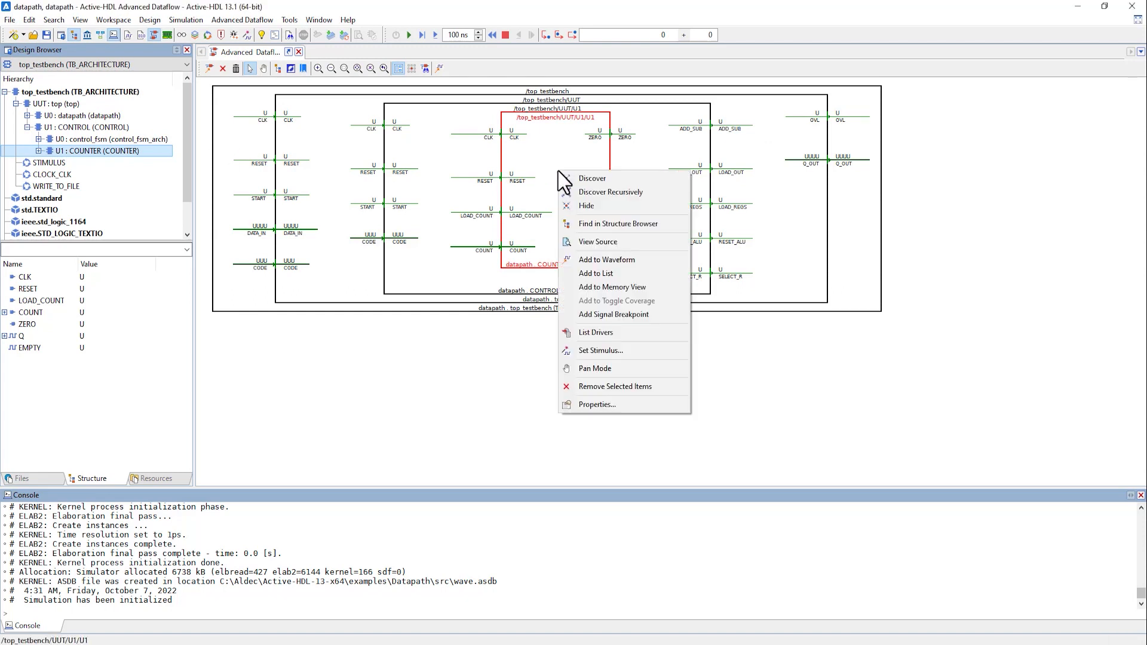
pyautogui.click(627, 193)
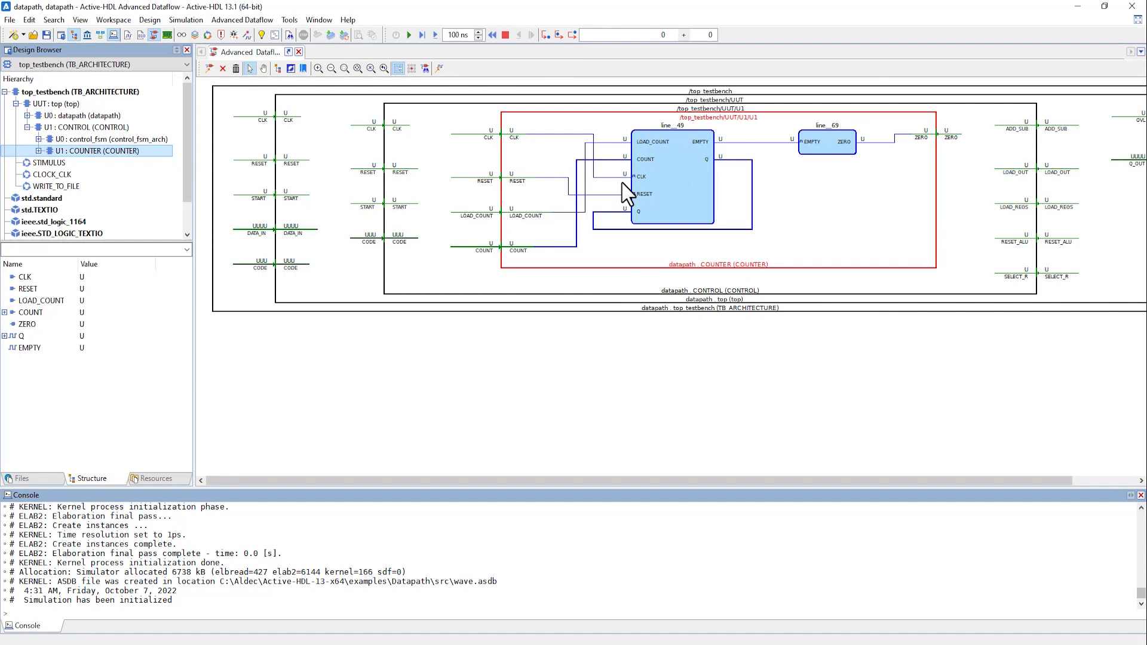
pyautogui.rightClick(826, 202)
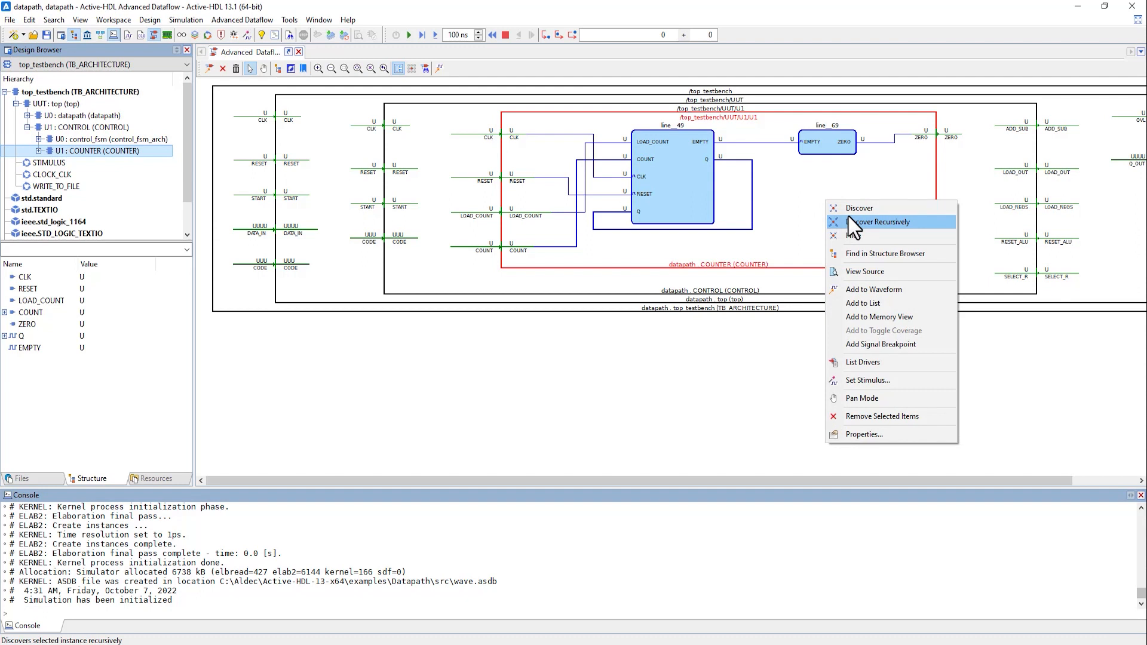
pyautogui.click(863, 237)
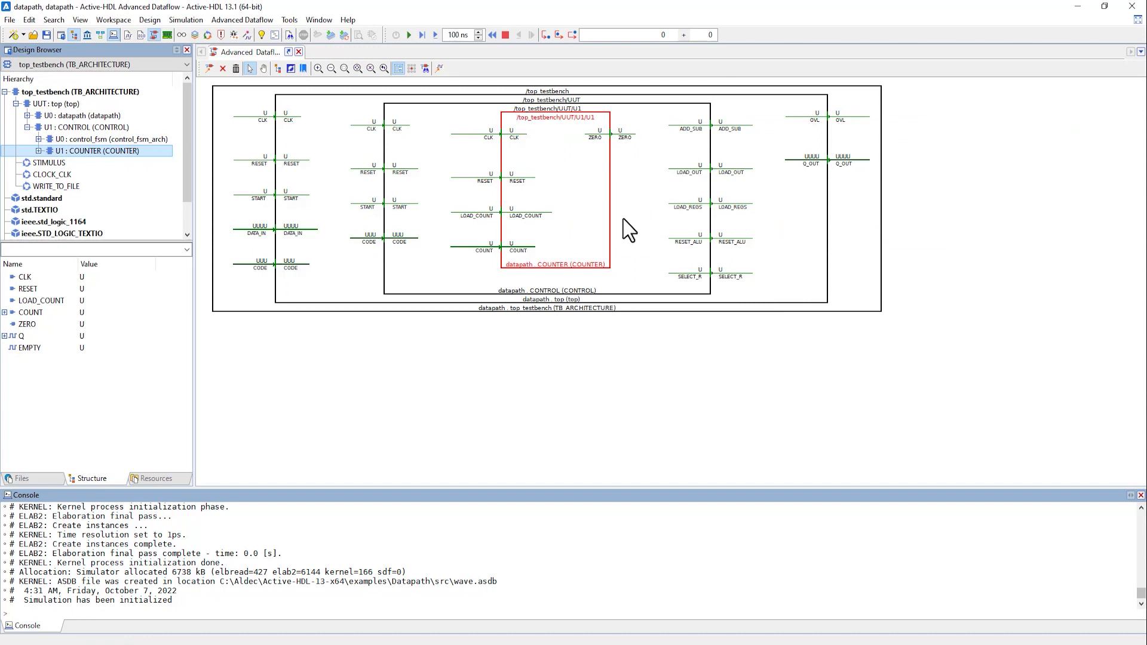
# Discover the COUNTER block's internal processes and expand the net on its ZERO output outside the block.
pyautogui.doubleClick(605, 220)
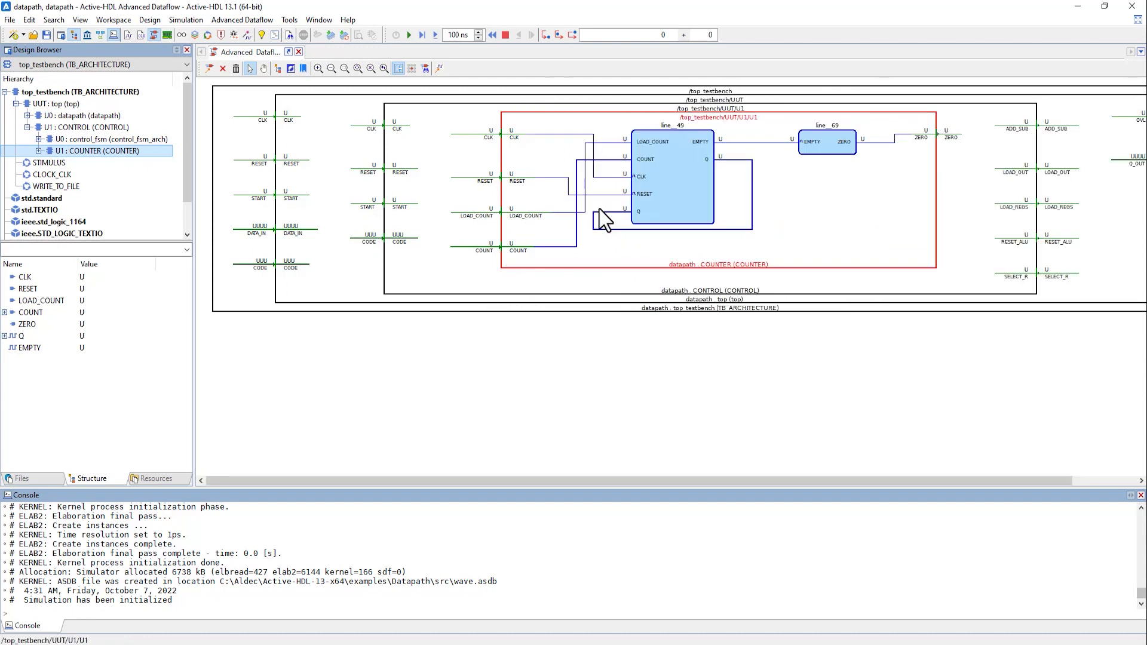
pyautogui.moveTo(603, 481); pyautogui.dragTo(780, 481)
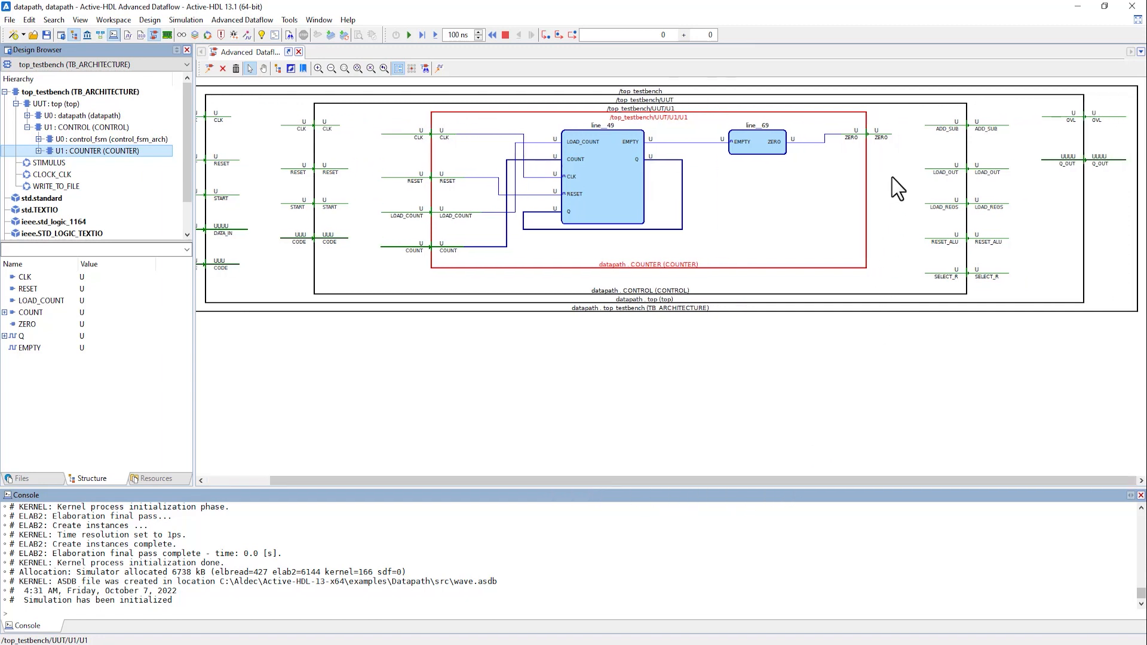
pyautogui.rightClick(886, 136)
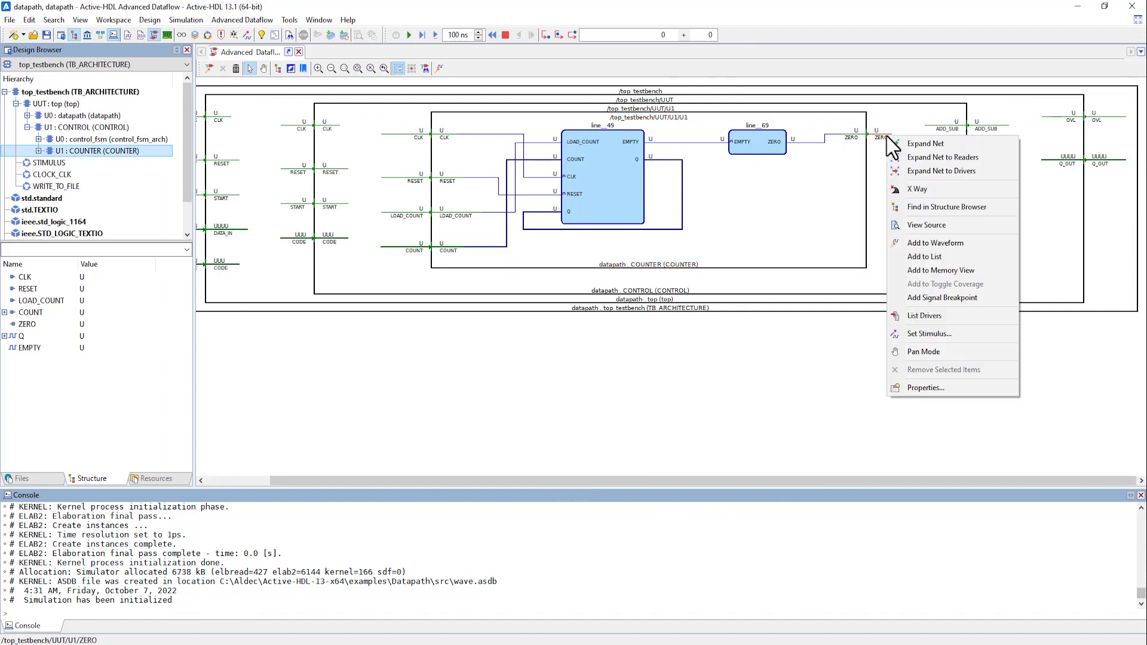
pyautogui.click(951, 150)
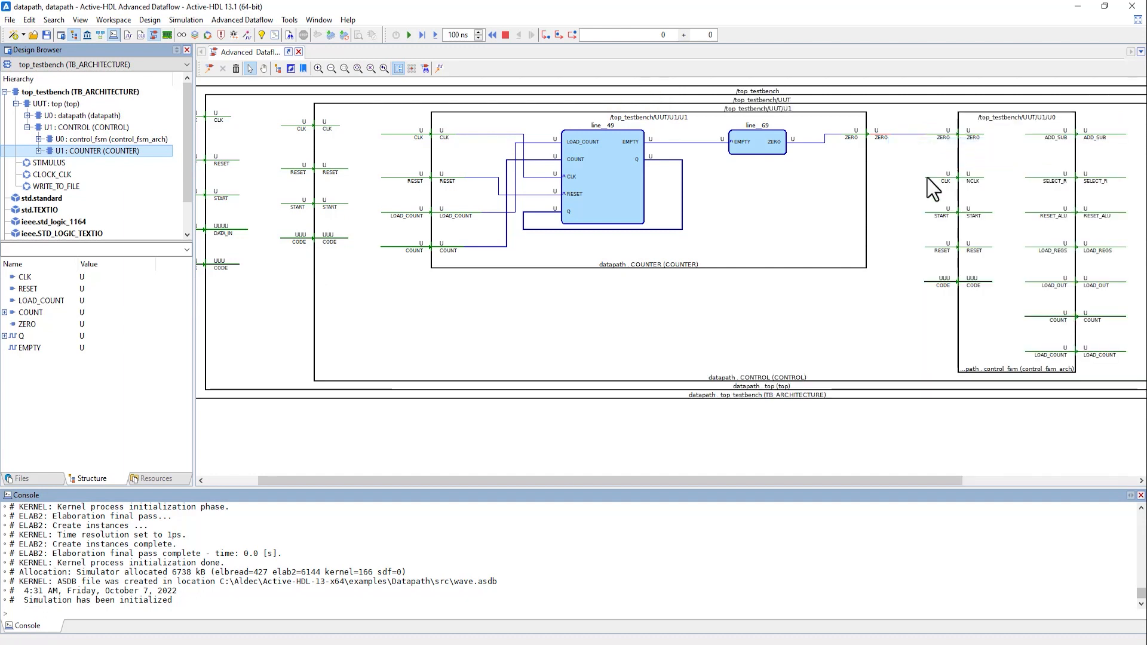
# Inside the control_fsm block, expand the ZERO input net to its readers and the ADD_SUB output net to its drivers.
pyautogui.moveTo(744, 483); pyautogui.dragTo(909, 482)
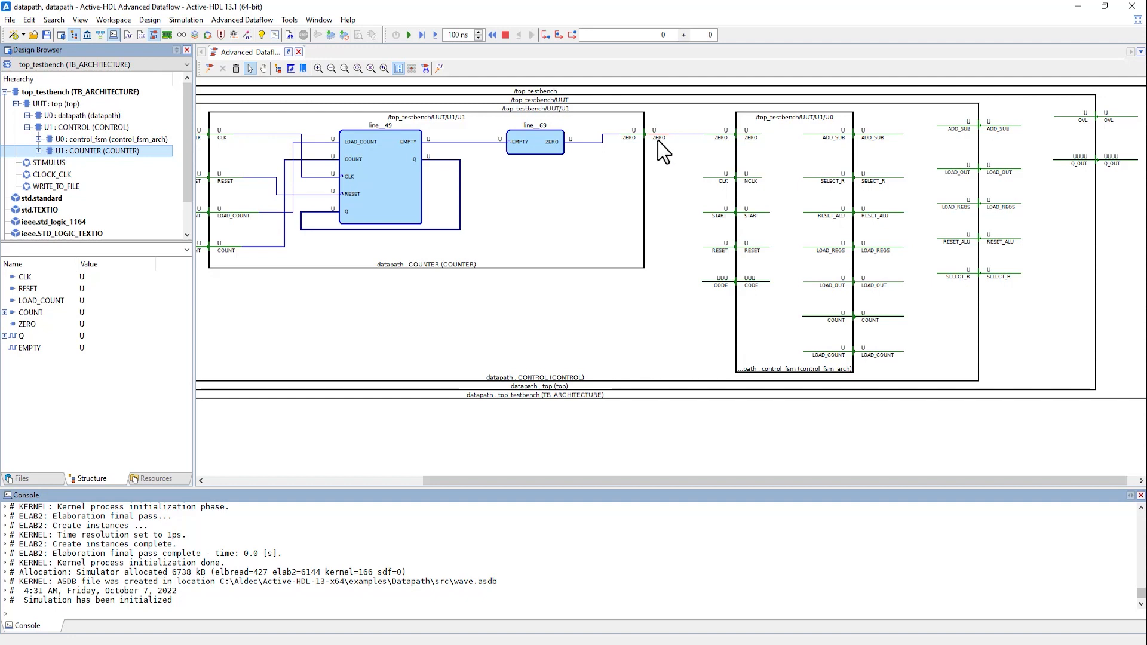
pyautogui.moveTo(706, 145)
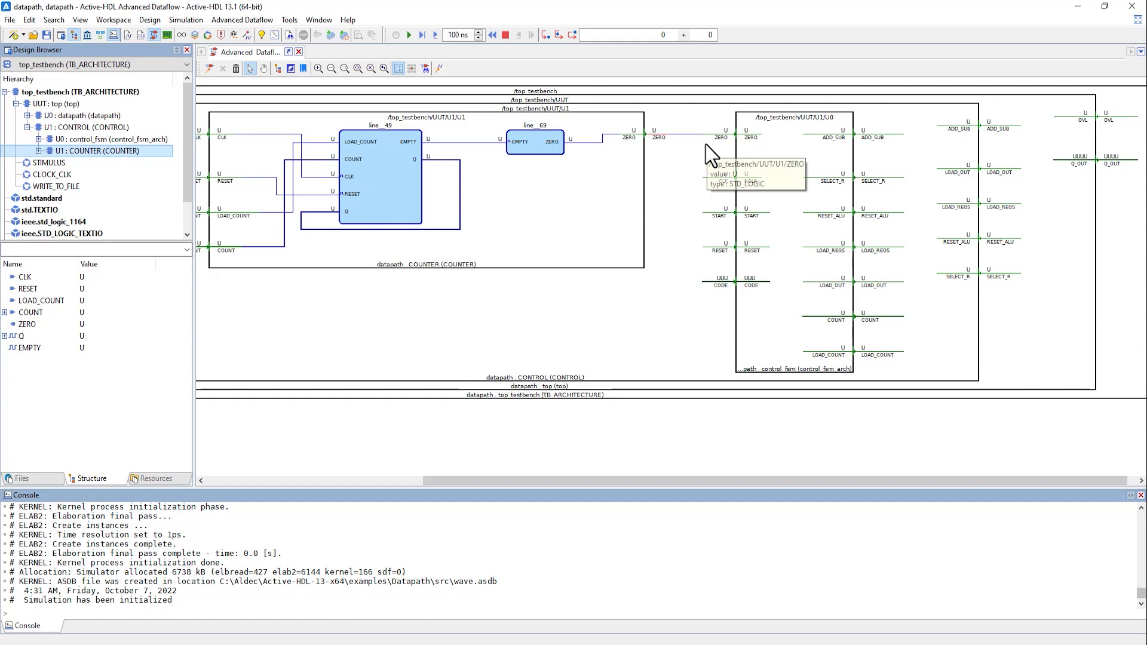
pyautogui.rightClick(750, 137)
pyautogui.click(799, 159)
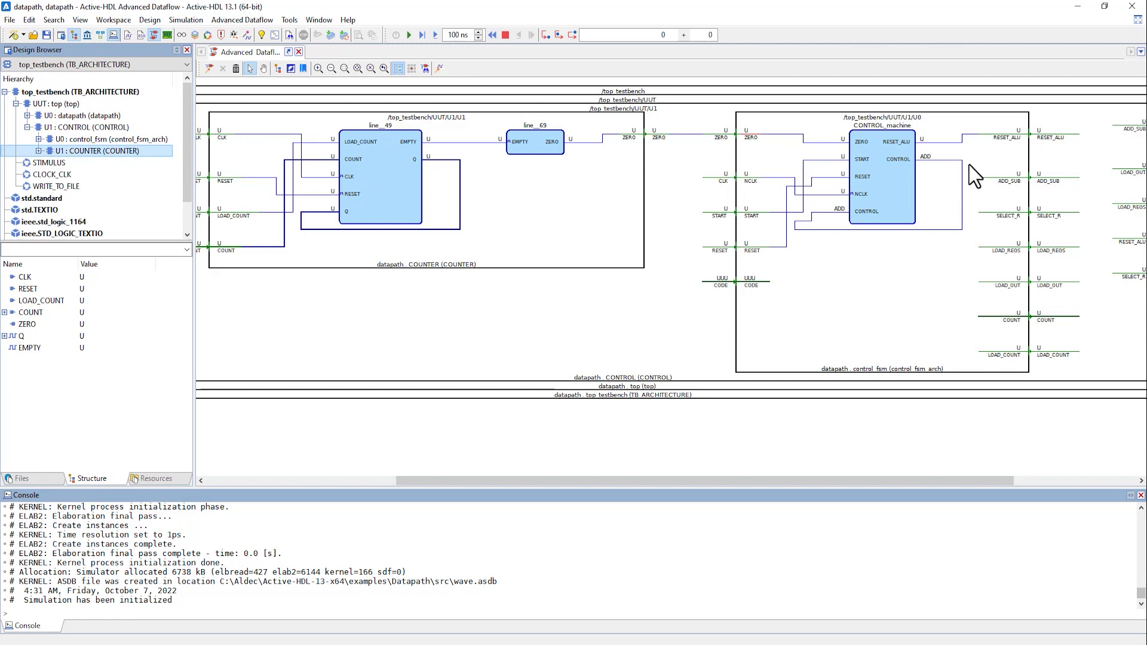
pyautogui.rightClick(995, 177)
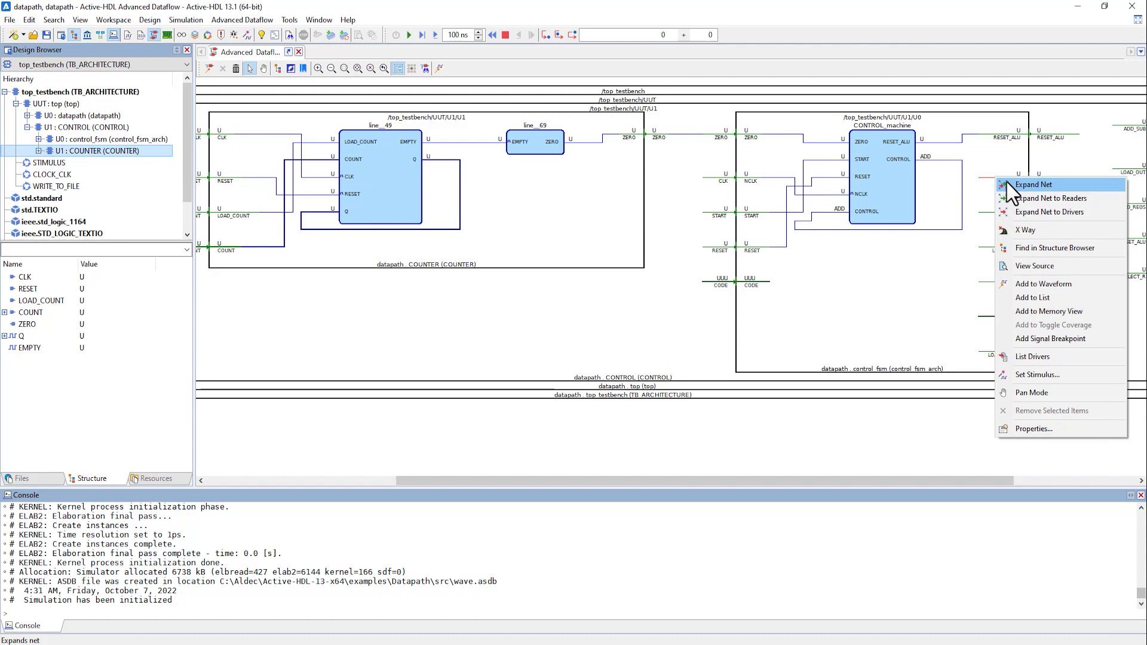
pyautogui.click(1036, 210)
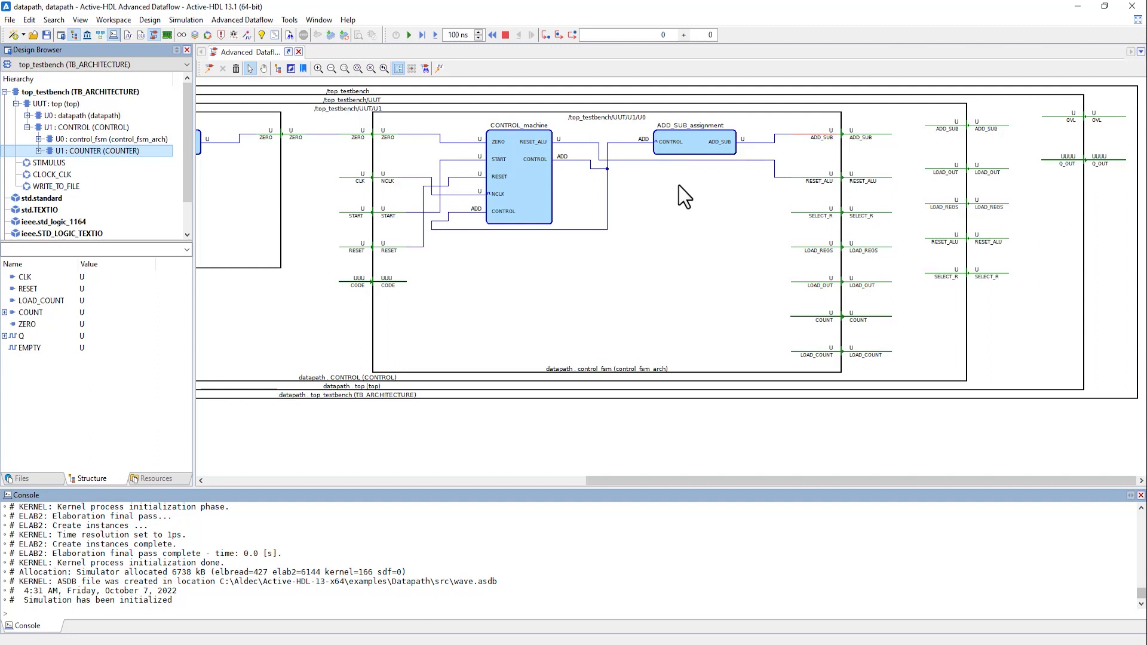
# Locate the CODE port of the control_fsm block in the design structure.
pyautogui.rightClick(391, 285)
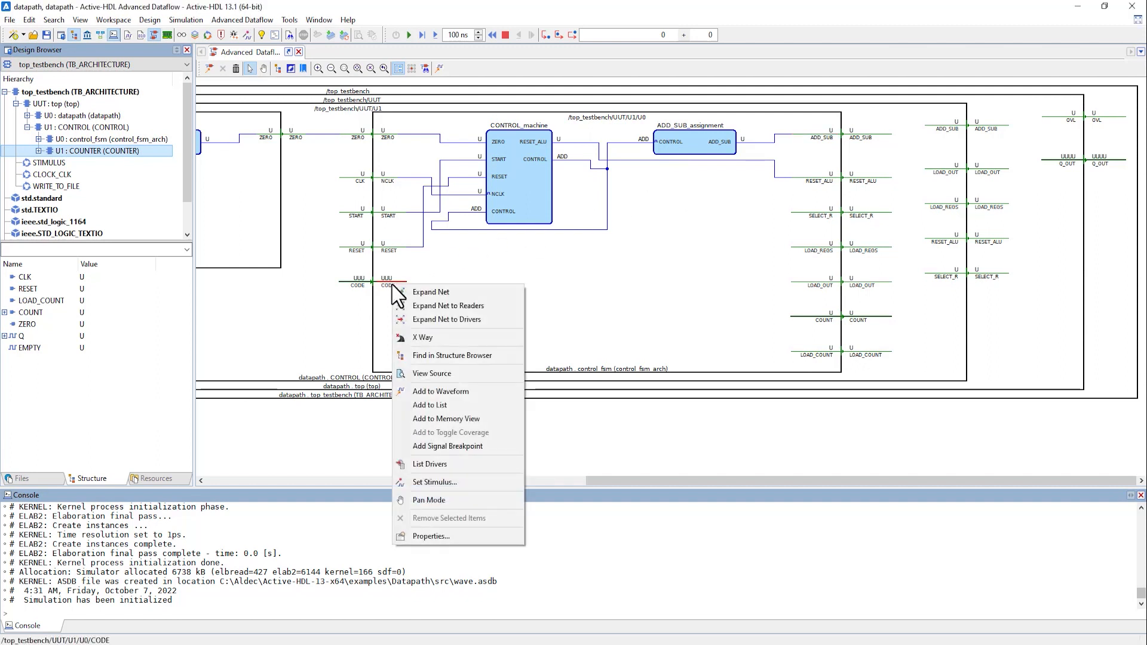
pyautogui.click(430, 356)
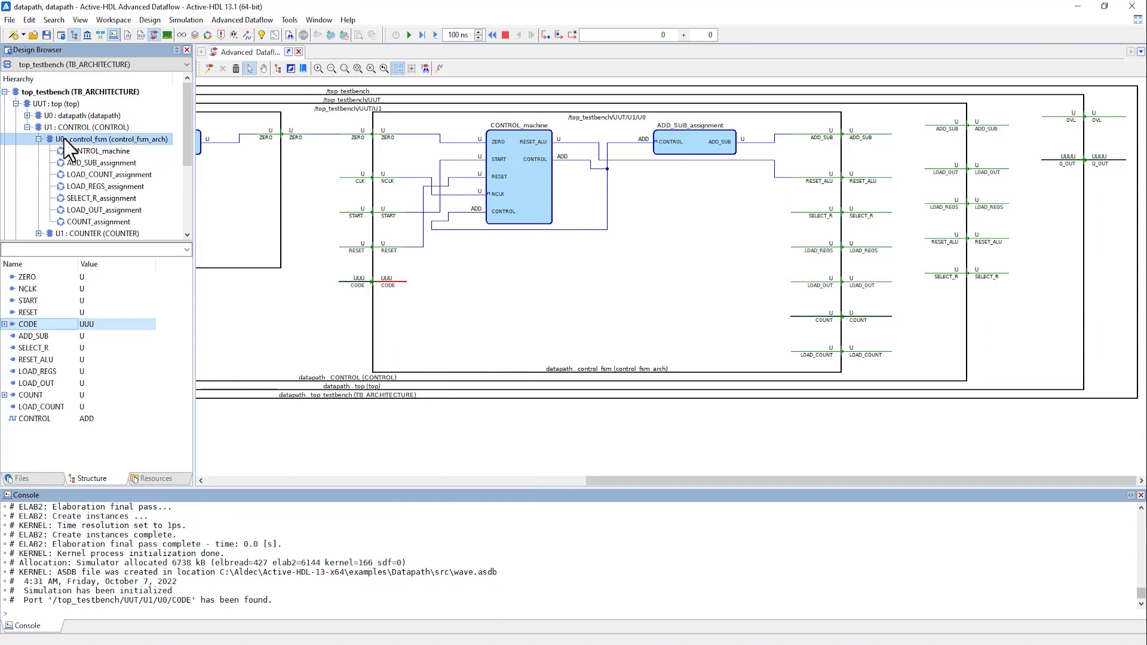
# View the source declaration of the control_fsm block's CODE port, and close the source file.
pyautogui.rightClick(395, 283)
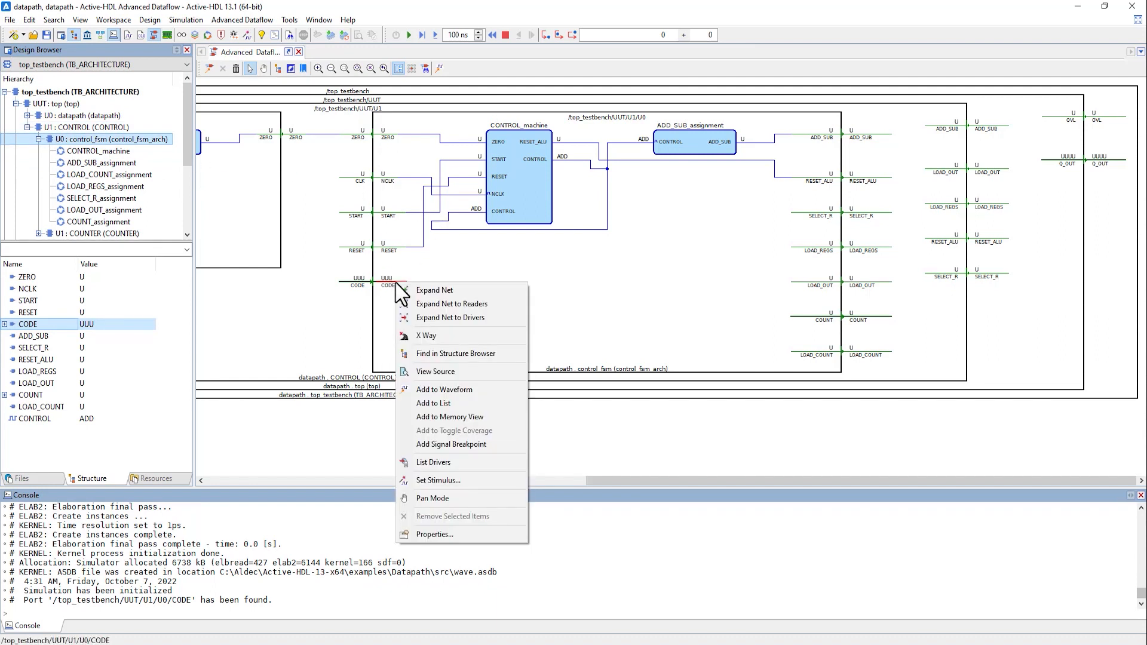
pyautogui.click(442, 372)
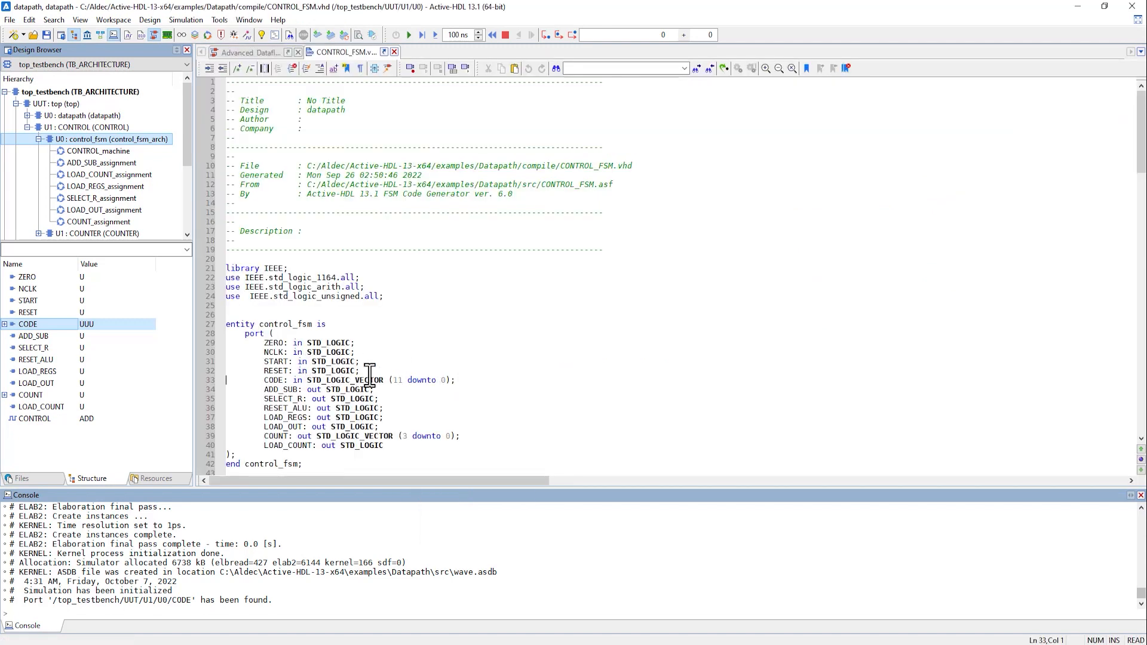
pyautogui.moveTo(268, 381); pyautogui.dragTo(423, 387)
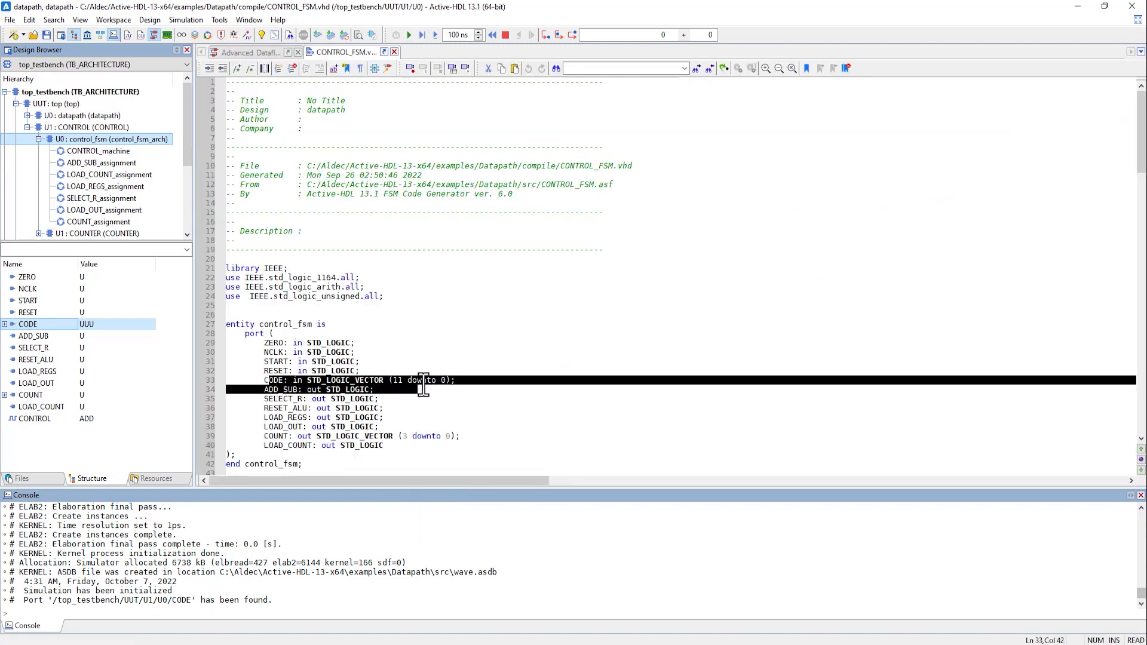
pyautogui.click(395, 52)
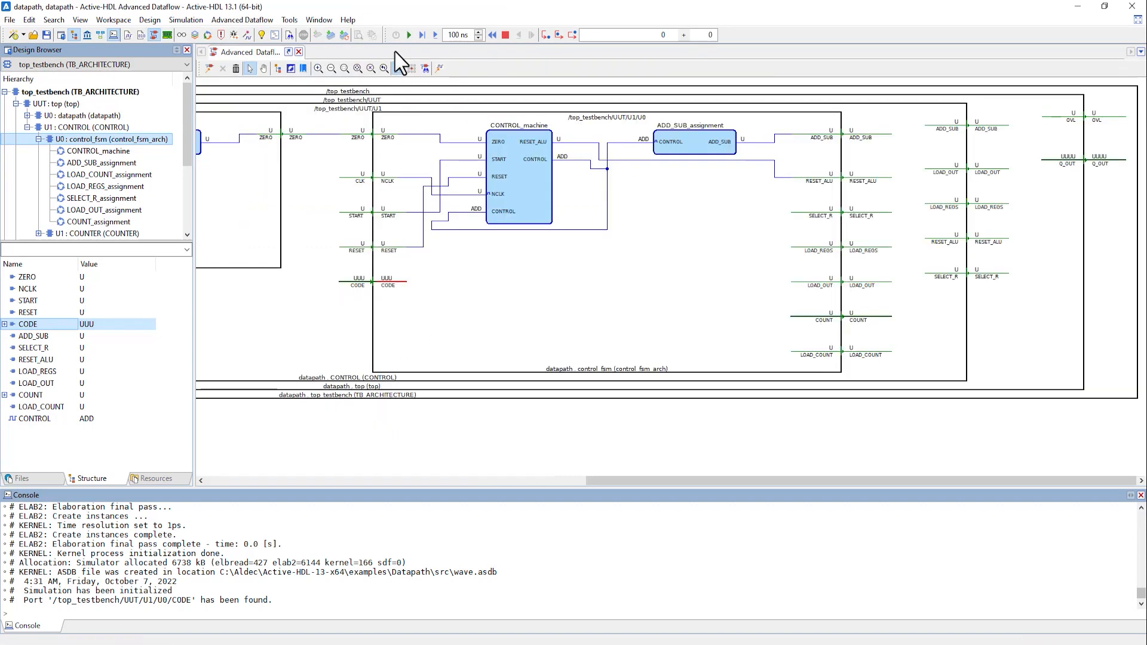
# List the drivers of the control_fsm block's CODE port and examine each bit's driving process in the enlarged console.
pyautogui.rightClick(391, 282)
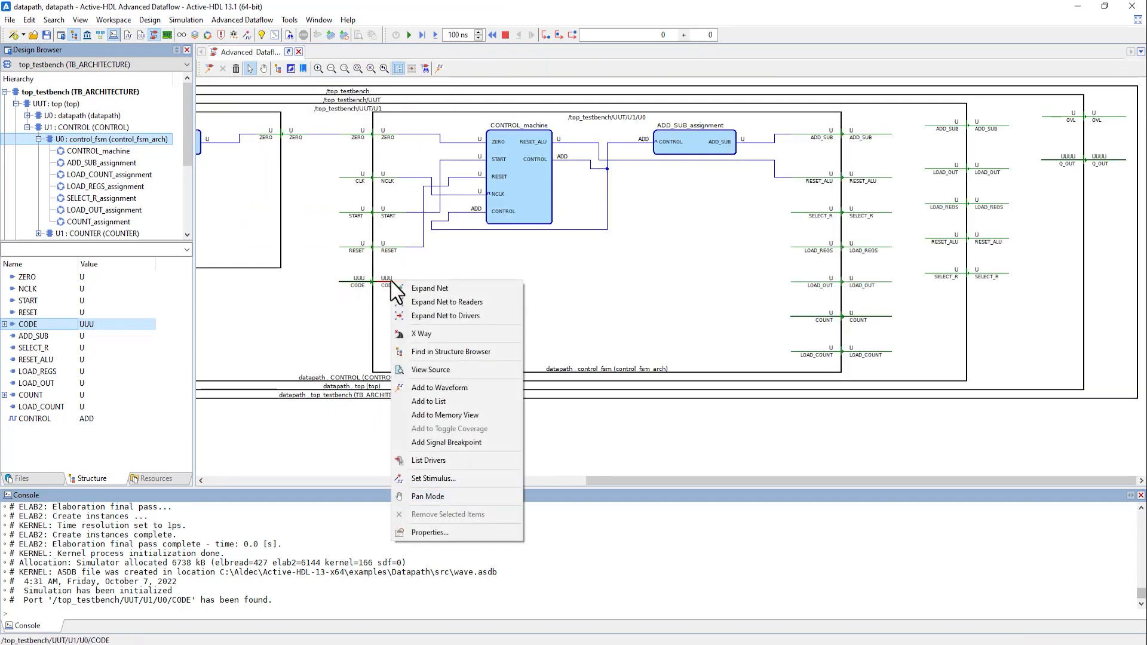
pyautogui.click(418, 462)
pyautogui.moveTo(407, 487); pyautogui.dragTo(418, 310)
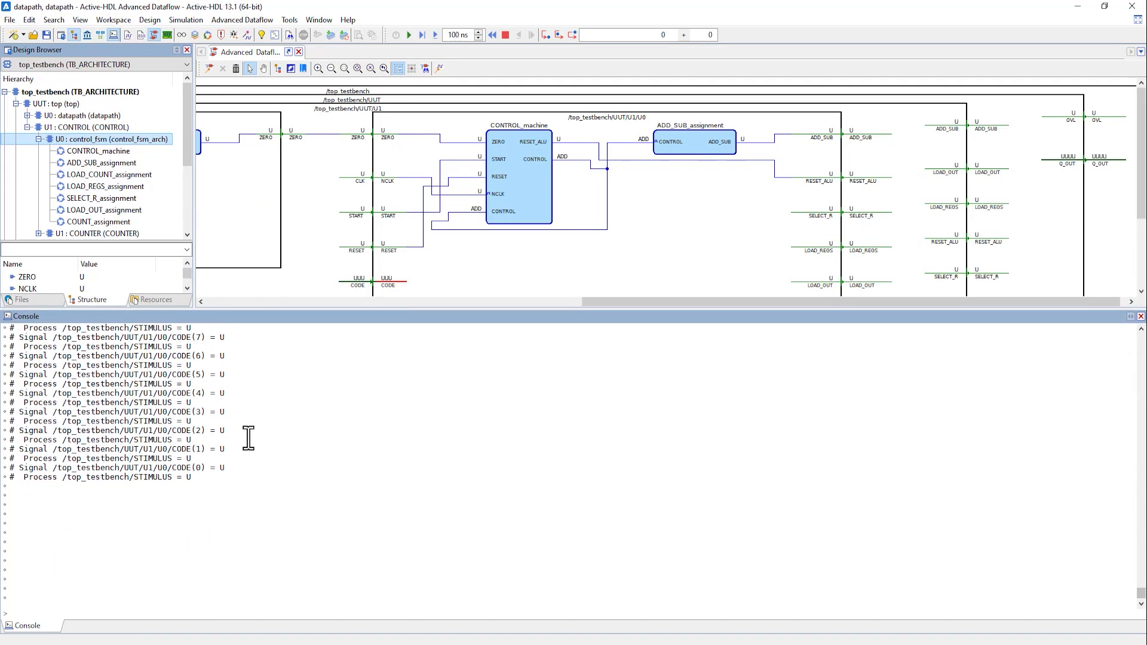
pyautogui.scroll(4, 248, 438)
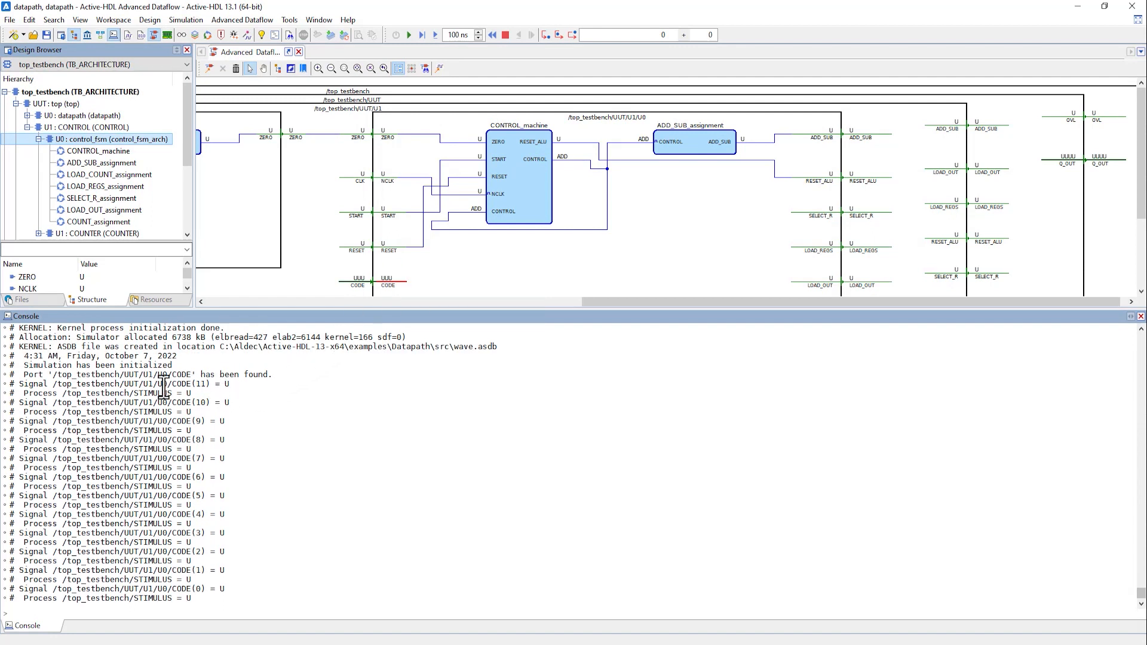
pyautogui.moveTo(157, 384); pyautogui.dragTo(249, 474)
pyautogui.click(248, 475)
pyautogui.doubleClick(228, 384)
pyautogui.click(253, 384)
pyautogui.moveTo(423, 308); pyautogui.dragTo(446, 511)
pyautogui.click(469, 351)
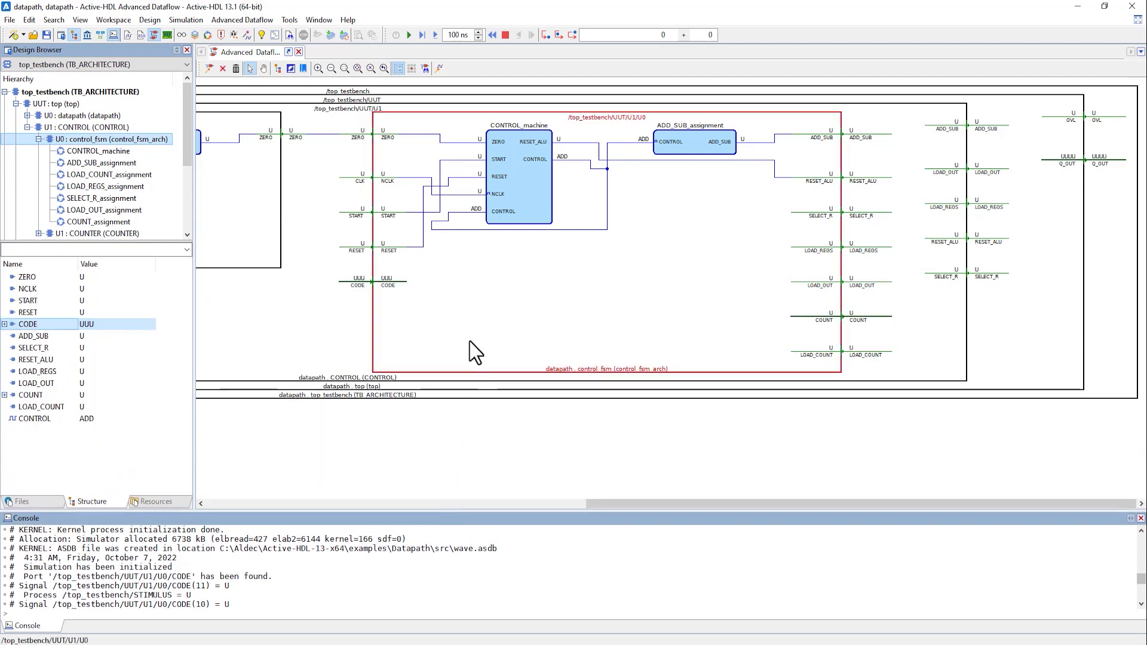
# Turn off Hierarchical Mode and look over the flattened dataflow diagram.
pyautogui.moveTo(609, 506); pyautogui.dragTo(360, 505)
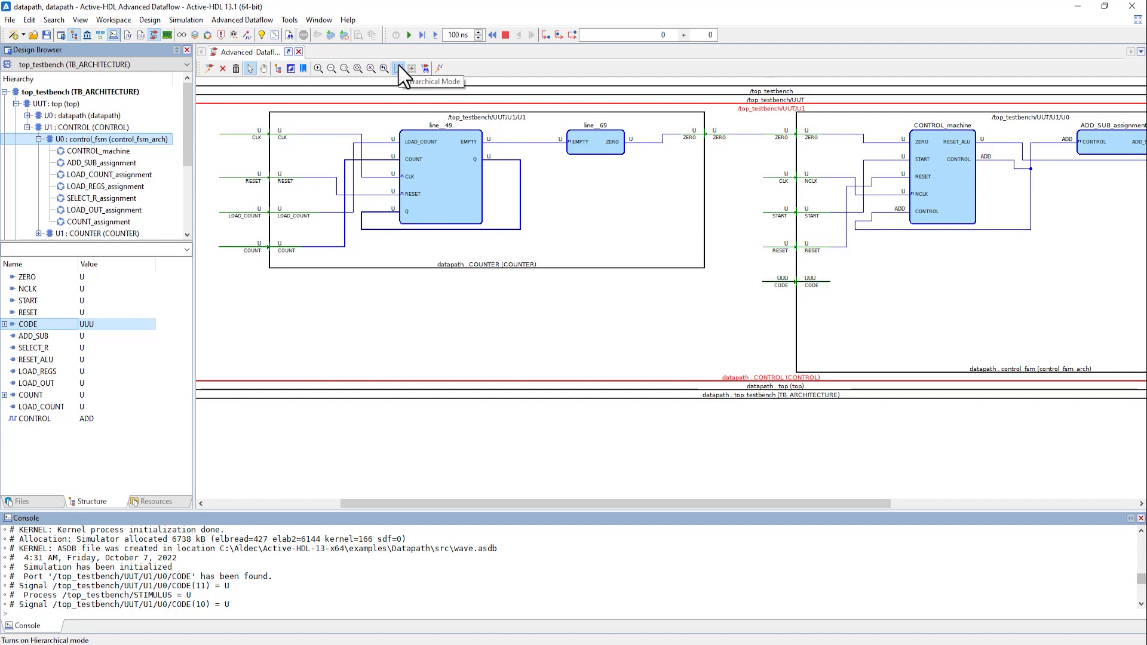
pyautogui.click(271, 21)
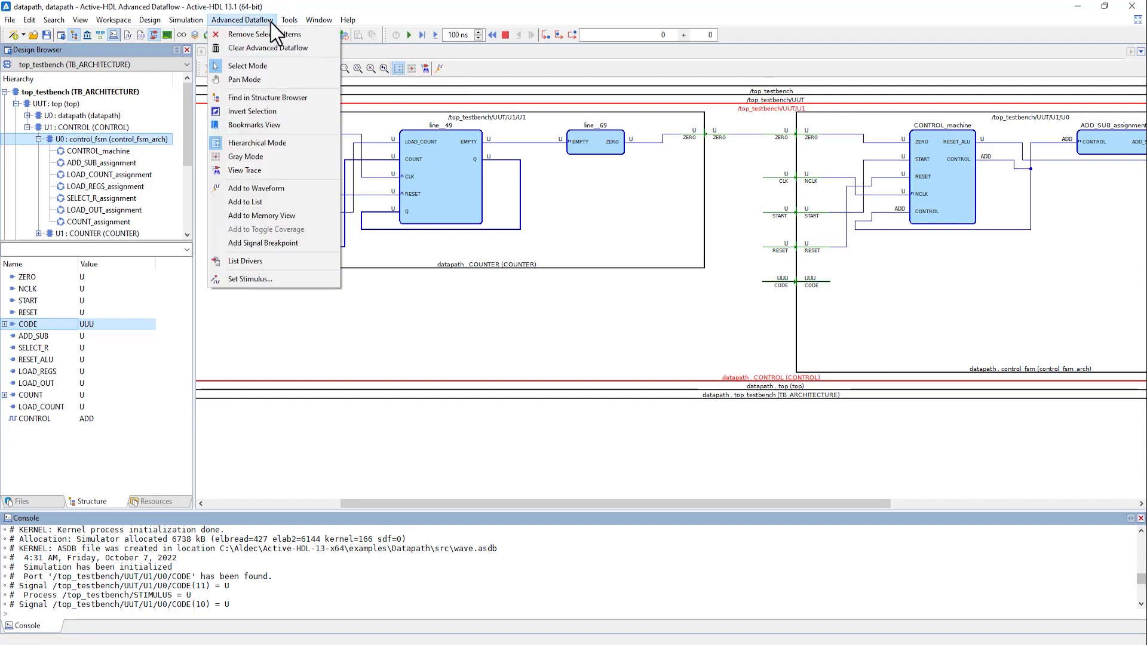
pyautogui.click(302, 144)
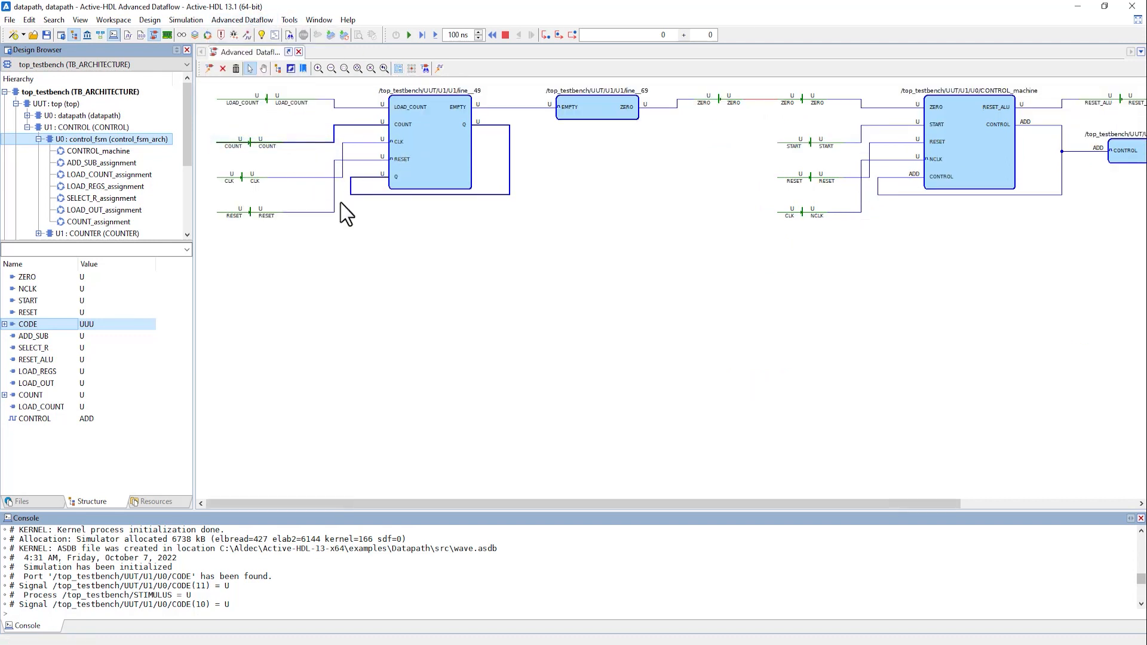
pyautogui.moveTo(585, 505); pyautogui.dragTo(776, 500)
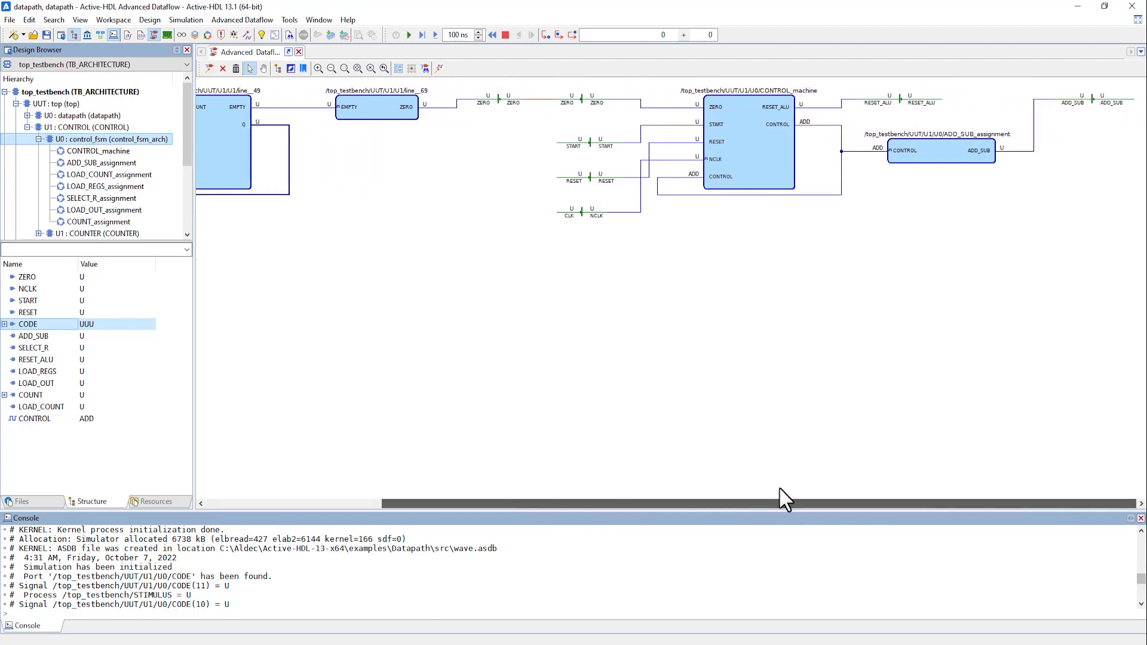
pyautogui.moveTo(780, 504); pyautogui.dragTo(628, 505)
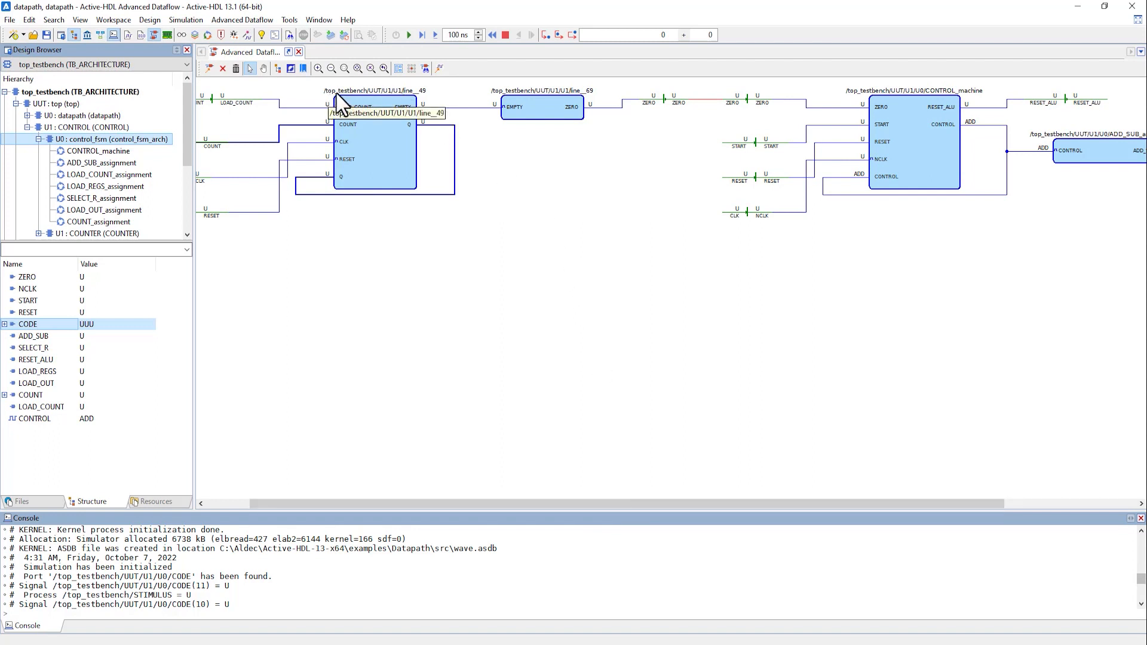
# Turn on Gray Mode and highlight the line__69 process followed by the line__49 process.
pyautogui.click(411, 68)
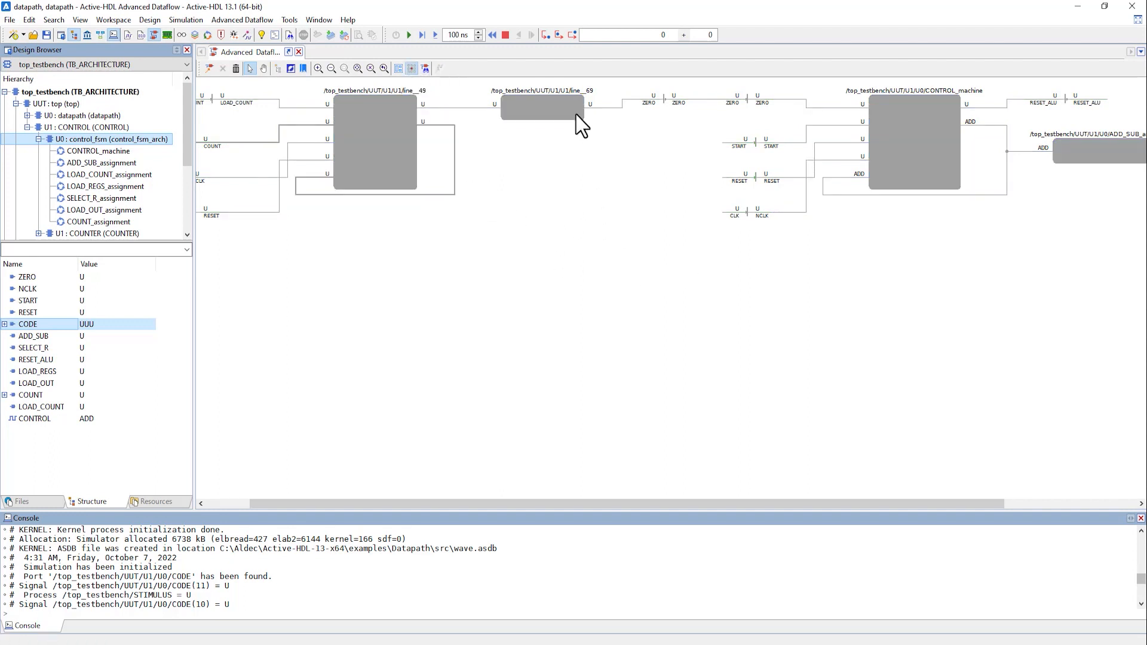
pyautogui.click(562, 121)
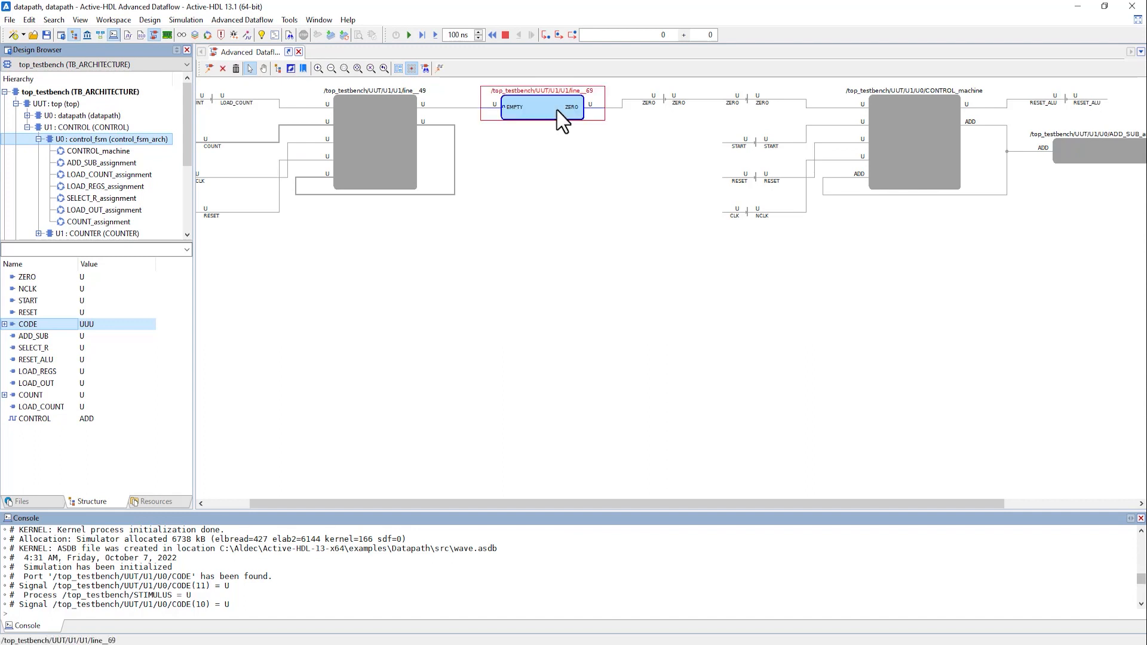
pyautogui.click(378, 155)
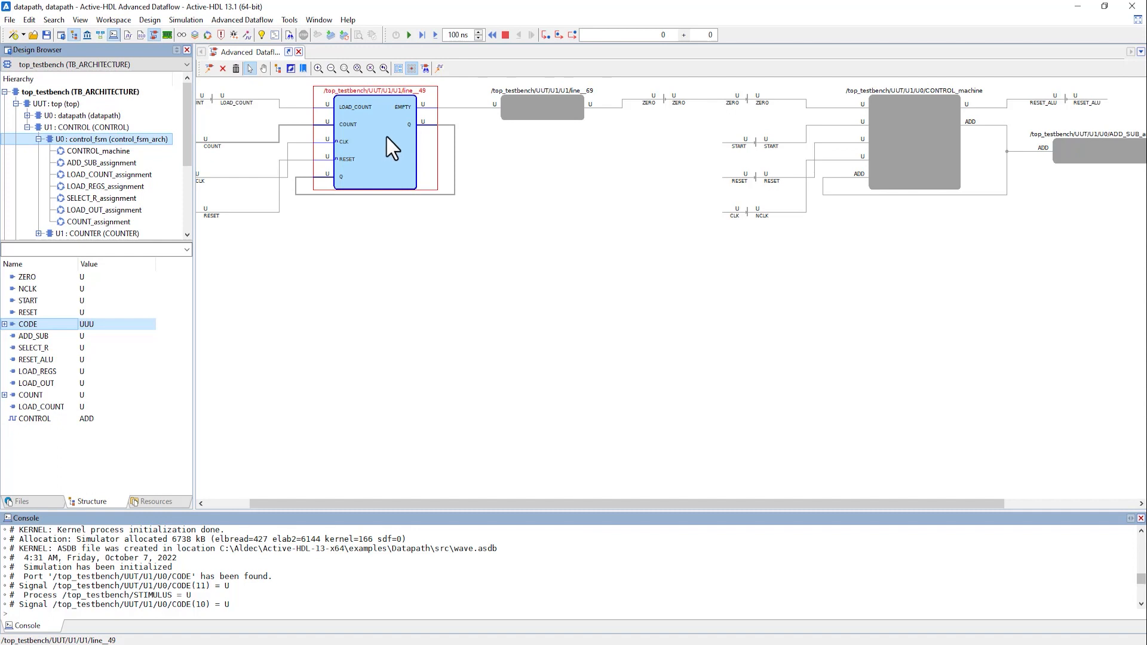
# Show the trace details of the line__49 process, and search the trace view for "zero".
pyautogui.click(424, 70)
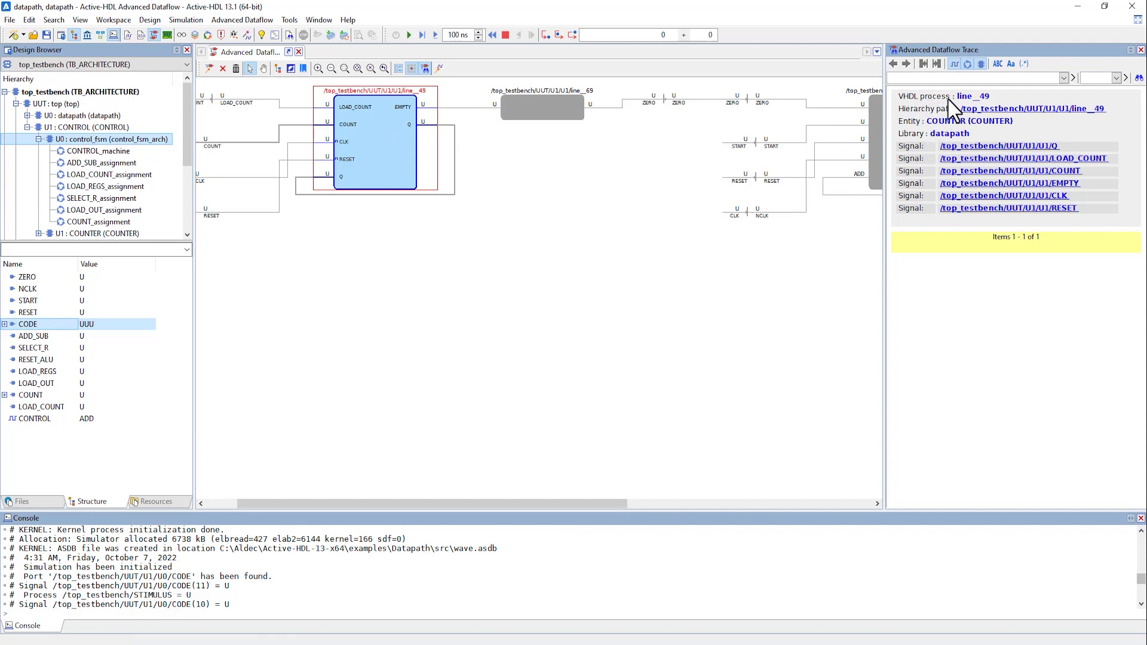
pyautogui.click(827, 259)
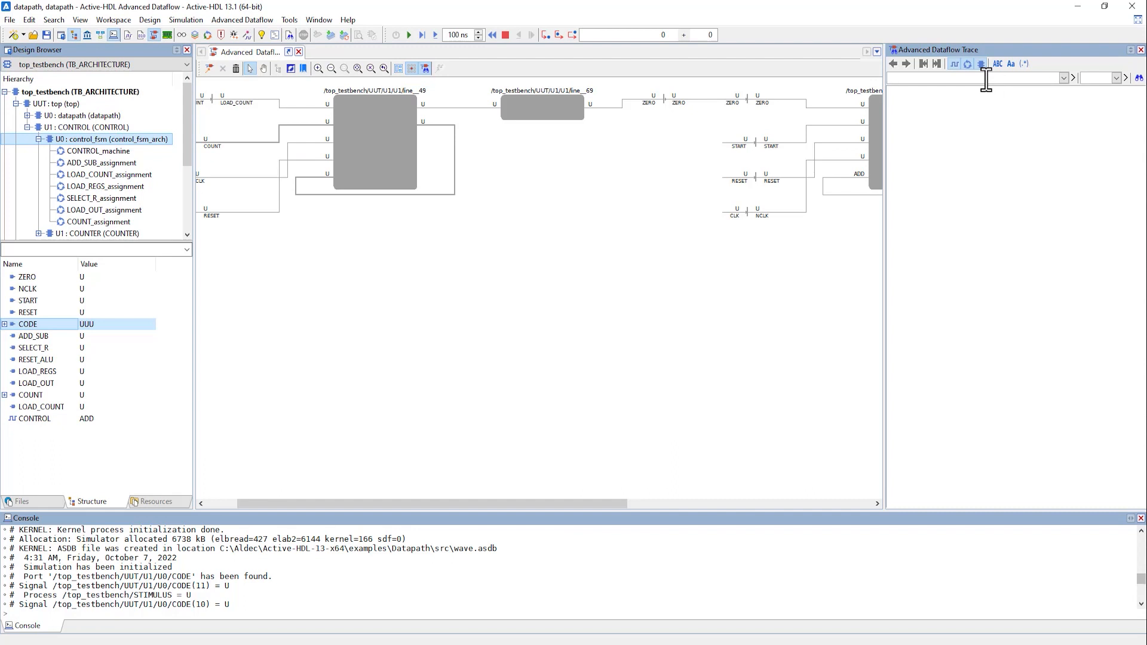
pyautogui.write('zero')
pyautogui.press('Return')
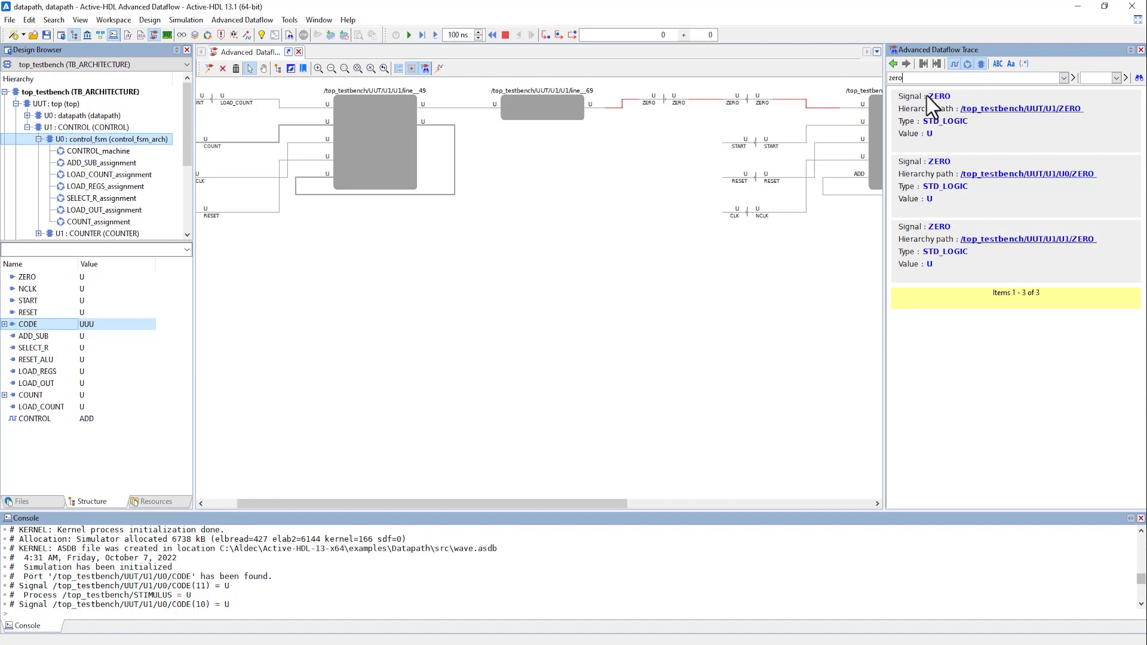
pyautogui.moveTo(603, 504); pyautogui.dragTo(663, 506)
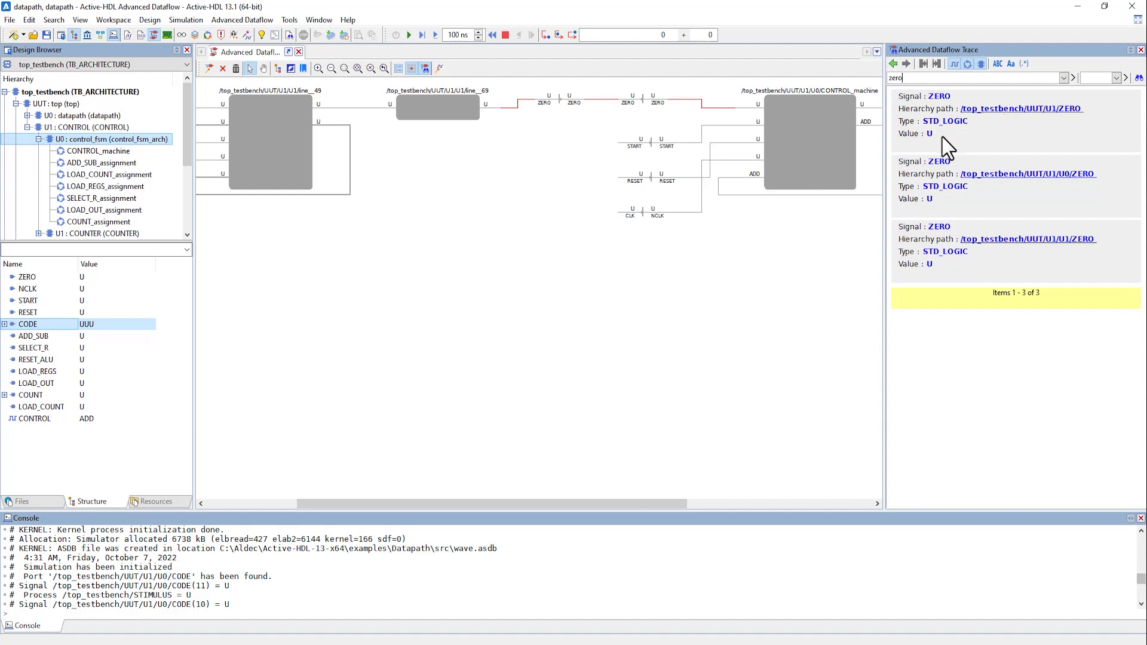
# Inspect the /top_testbench/UUT/U1/U0/ZERO signal from the trace results, go back to the results, and close the trace view.
pyautogui.click(1052, 176)
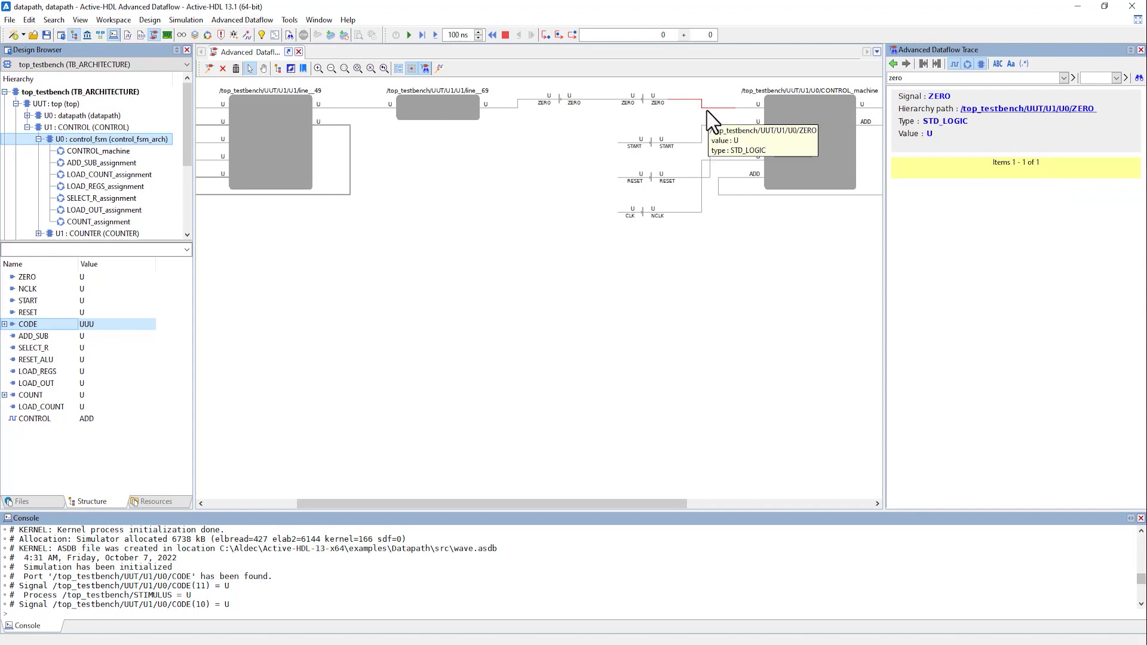
pyautogui.click(894, 65)
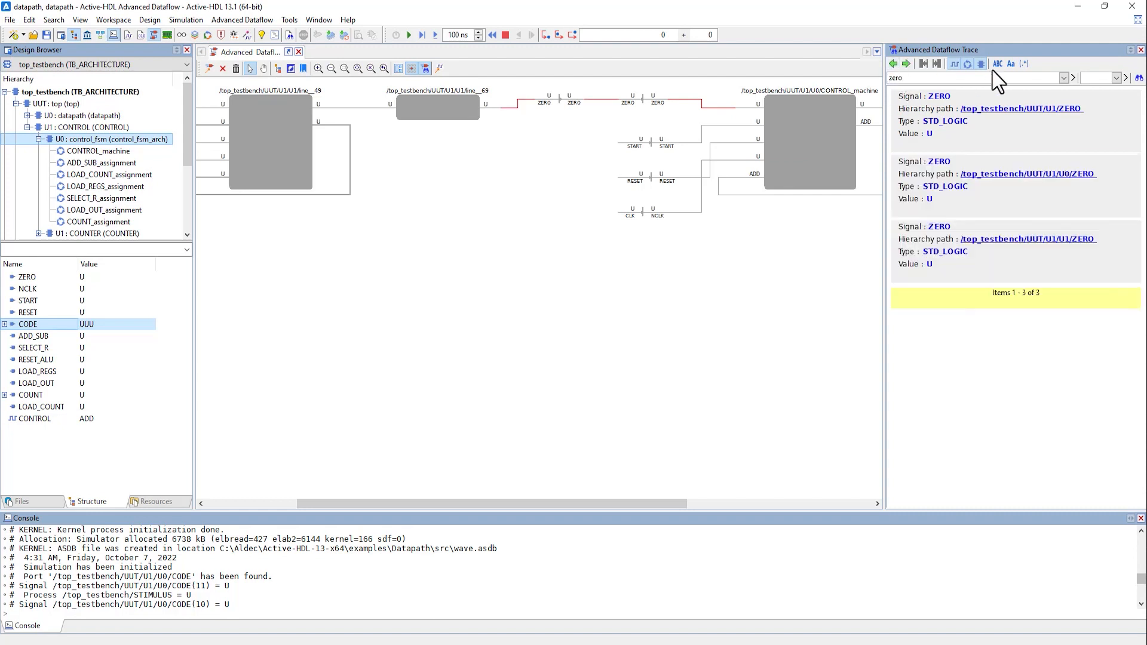
pyautogui.click(1141, 49)
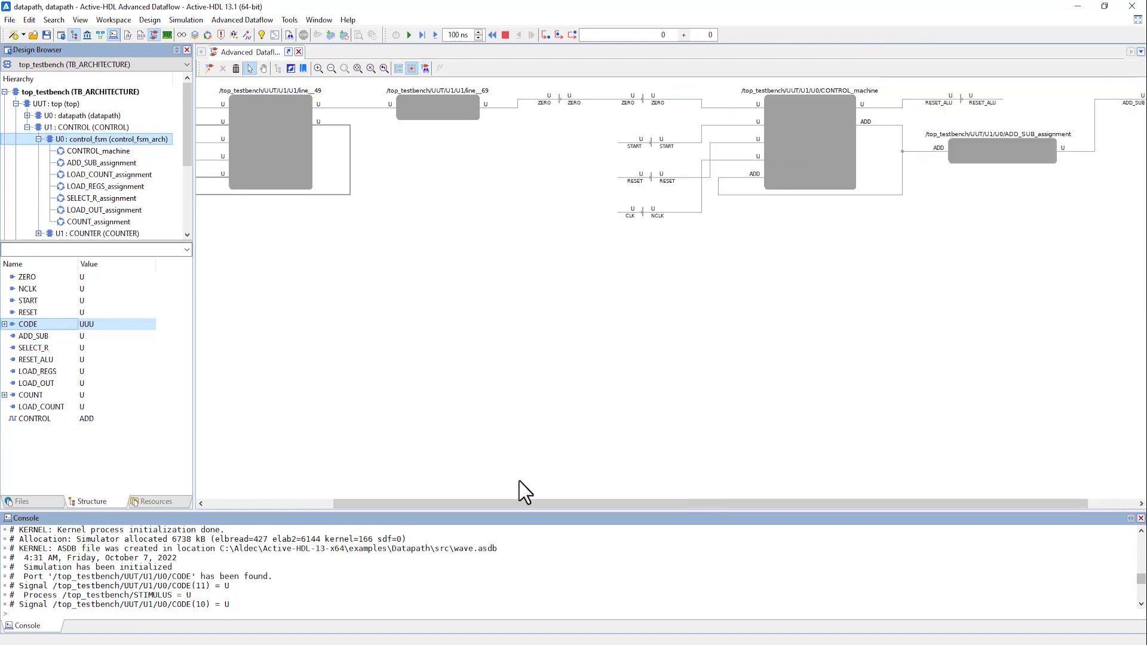
# Invert the selection of the line__69 block's ZERO output, and invert it back.
pyautogui.moveTo(512, 505); pyautogui.dragTo(384, 505)
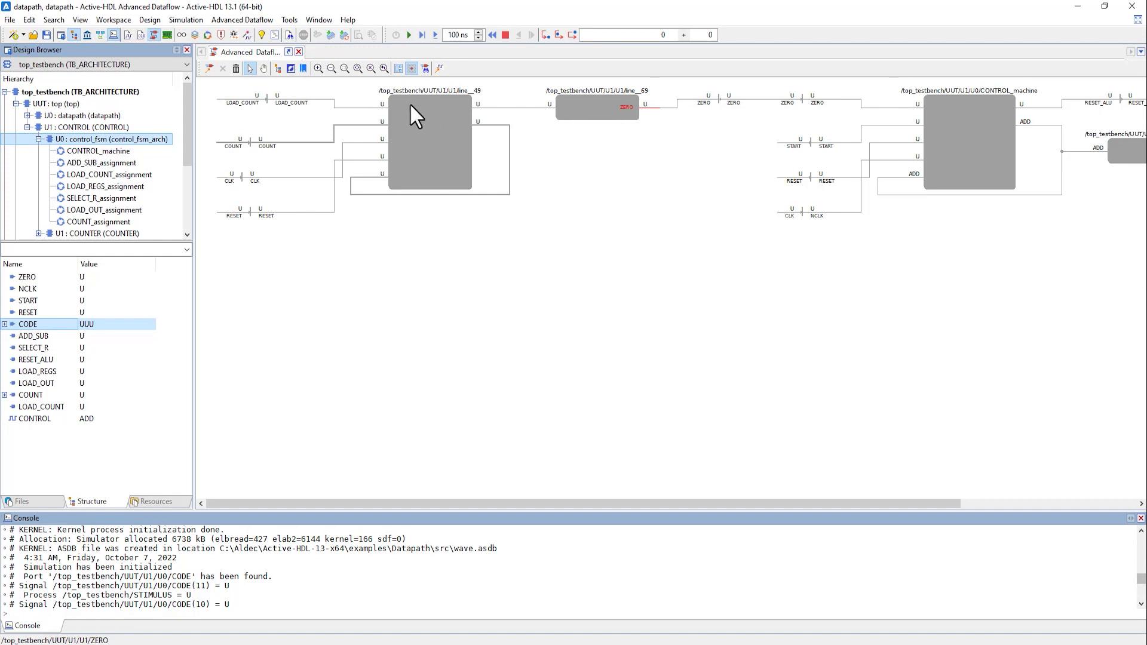
pyautogui.click(291, 72)
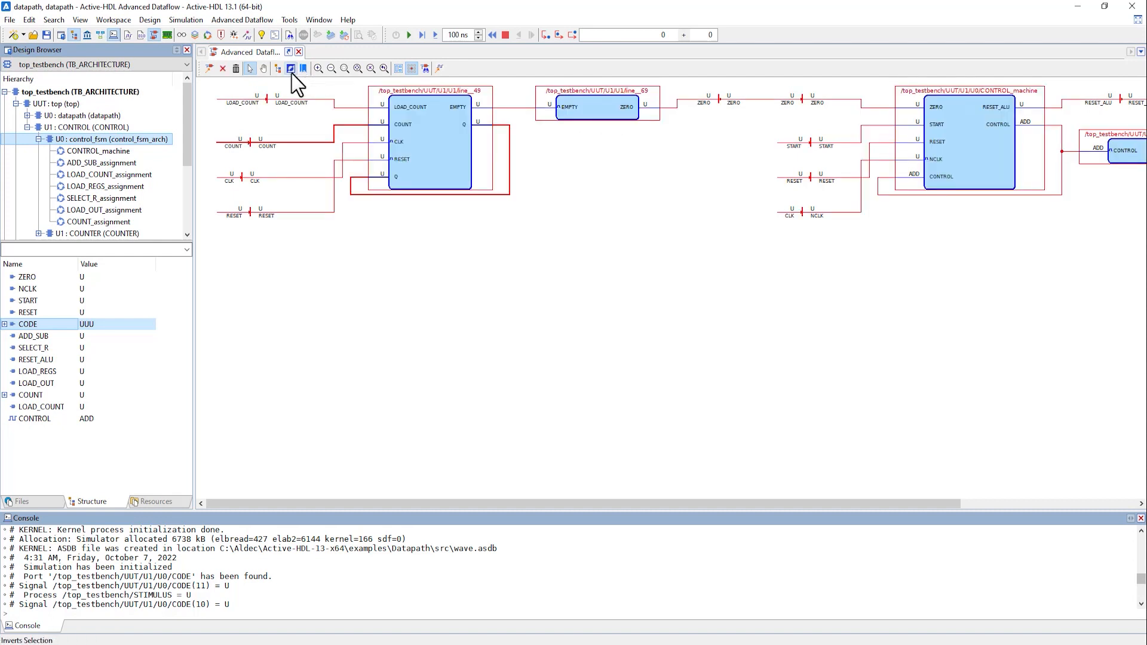
pyautogui.click(292, 73)
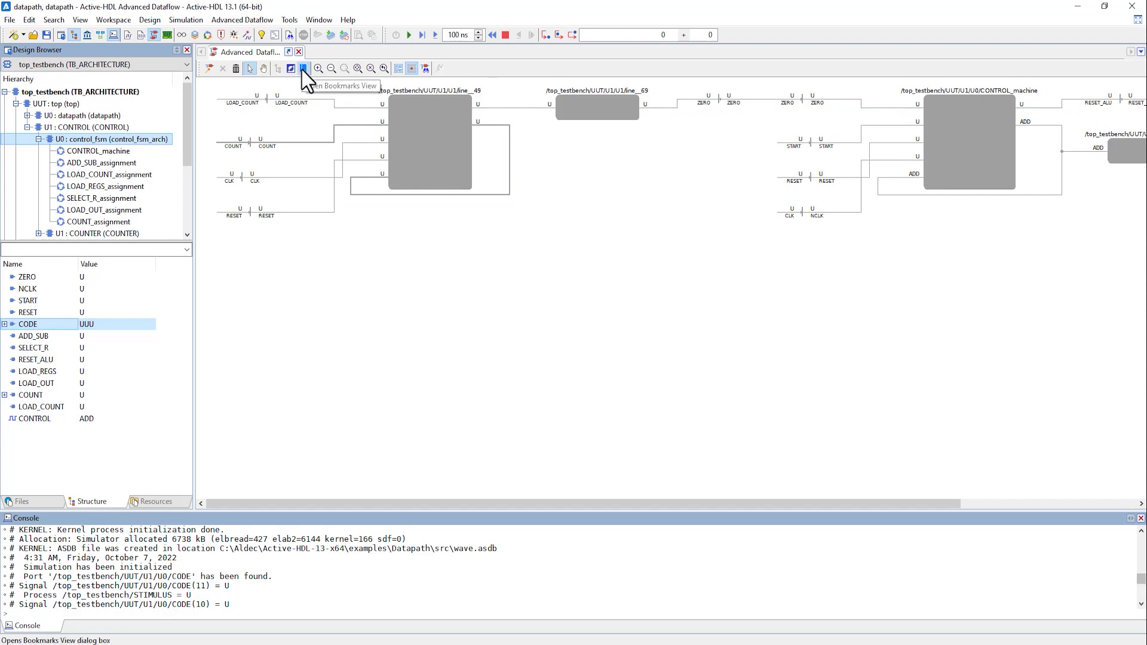
# Add a bookmark for the current dataflow view.
pyautogui.click(303, 69)
pyautogui.click(773, 232)
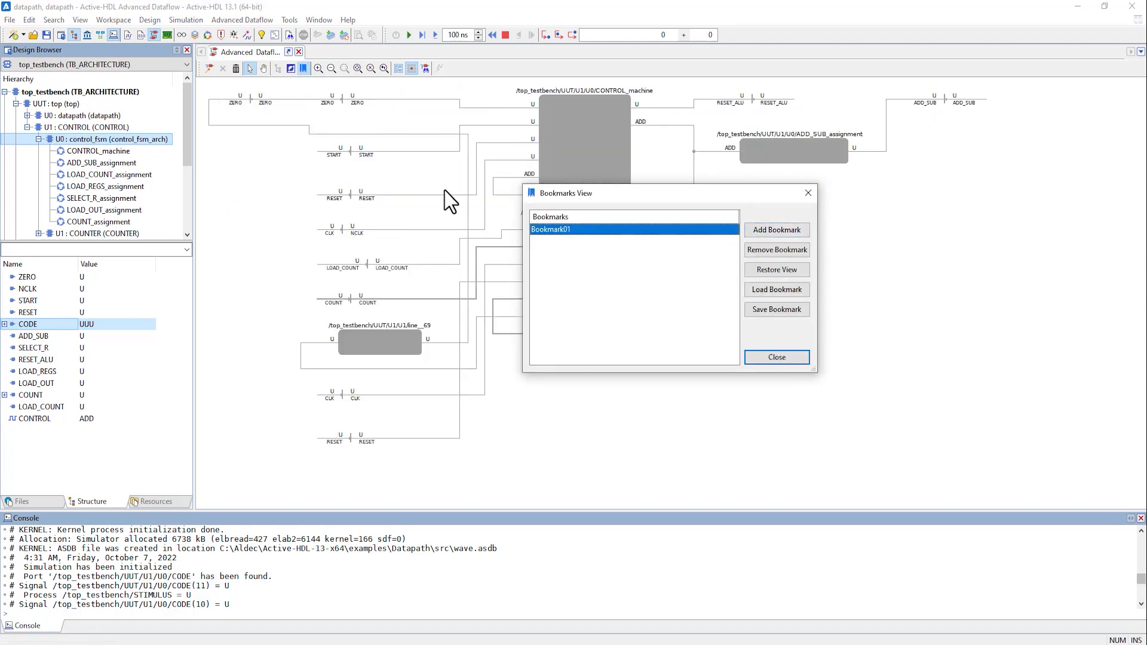
# Load the saved bookmark file Bookmark01.adc, restore its view, and close the bookmarks dialog.
pyautogui.click(795, 293)
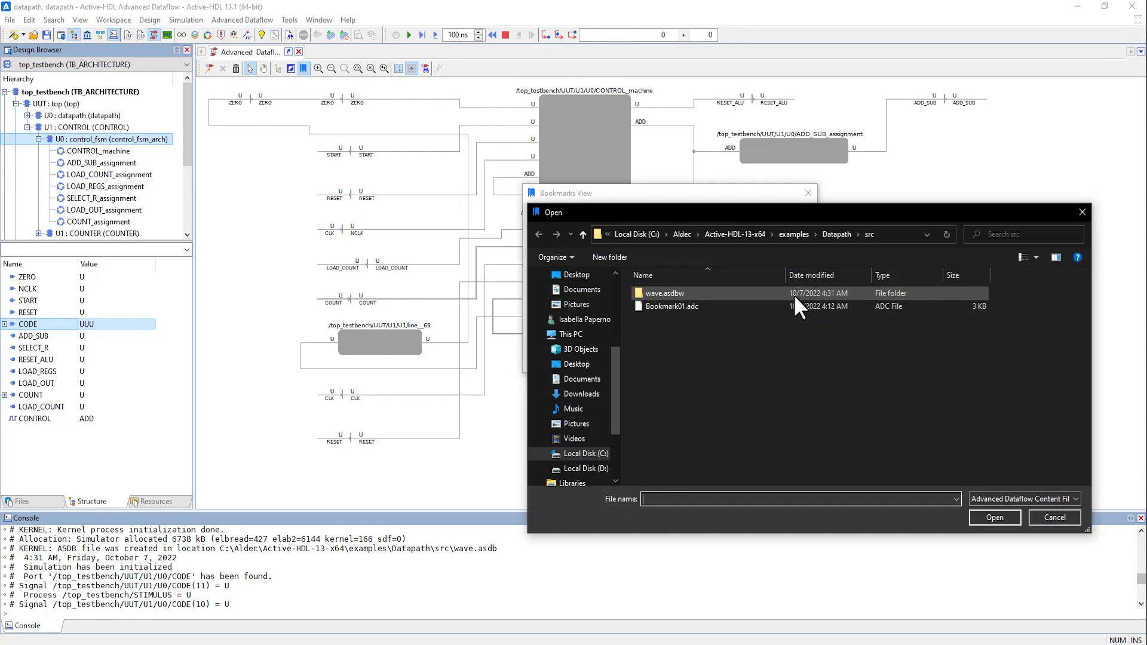
pyautogui.click(762, 306)
pyautogui.doubleClick(761, 306)
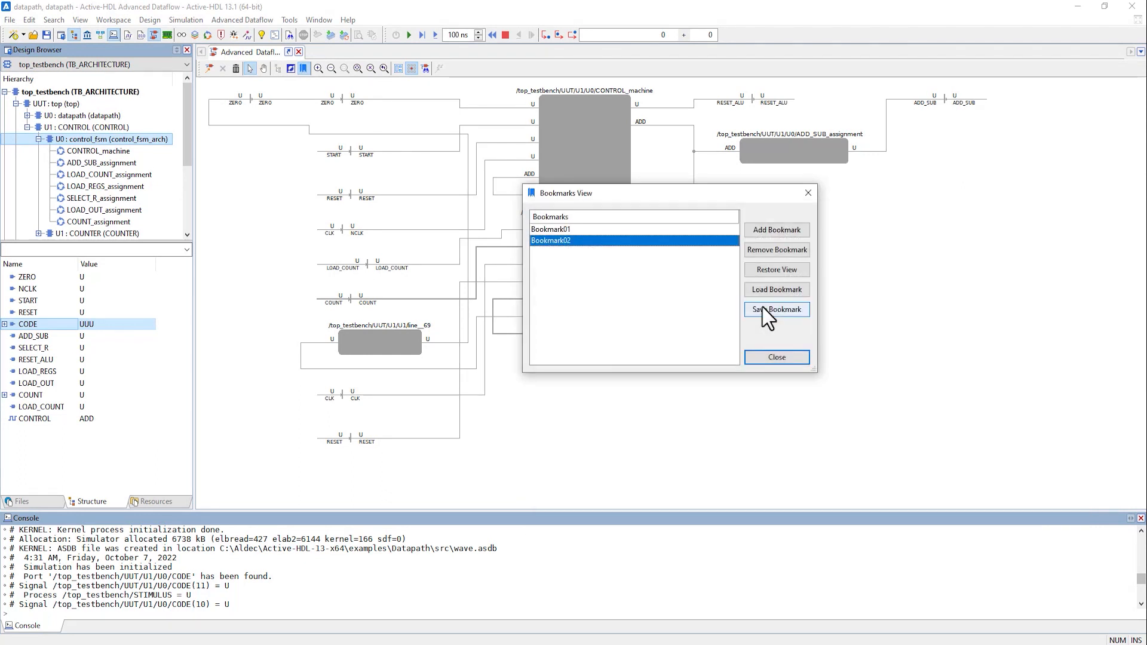
pyautogui.click(772, 272)
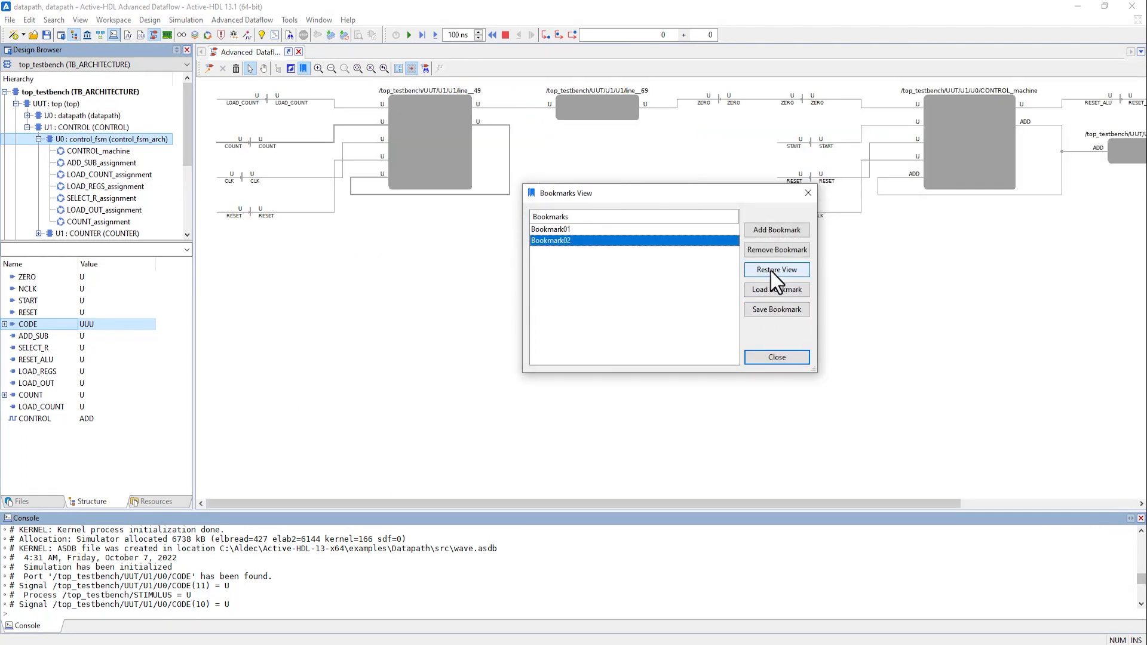
pyautogui.click(781, 356)
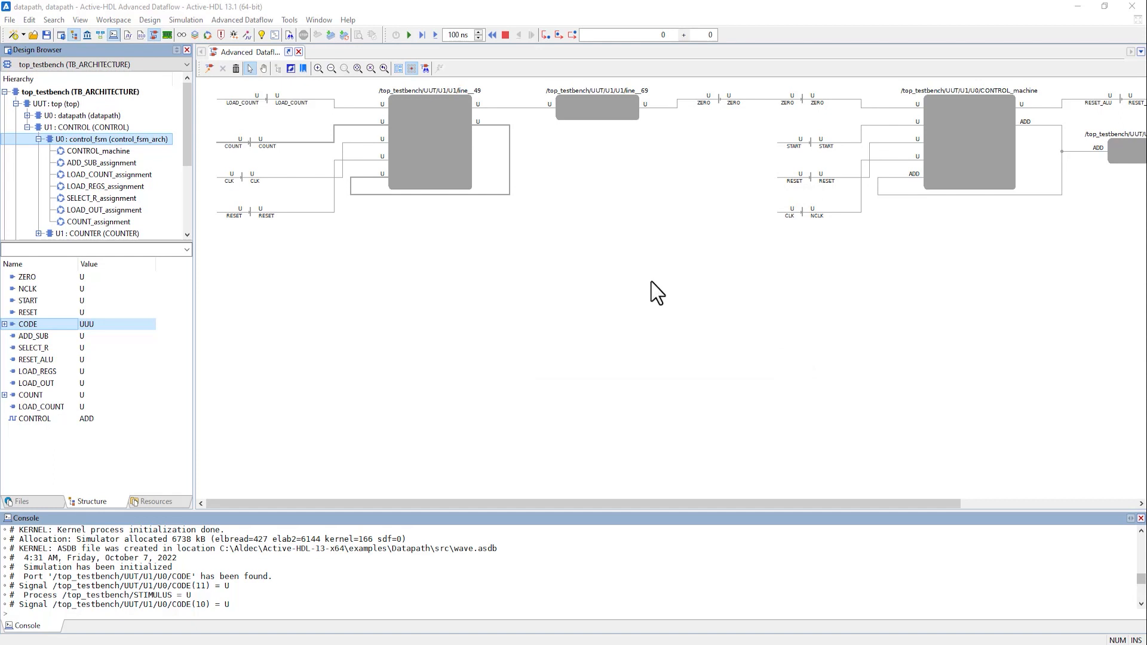
# End the running simulation, initialize it again, and open a fresh Advanced Dataflow window.
pyautogui.click(505, 35)
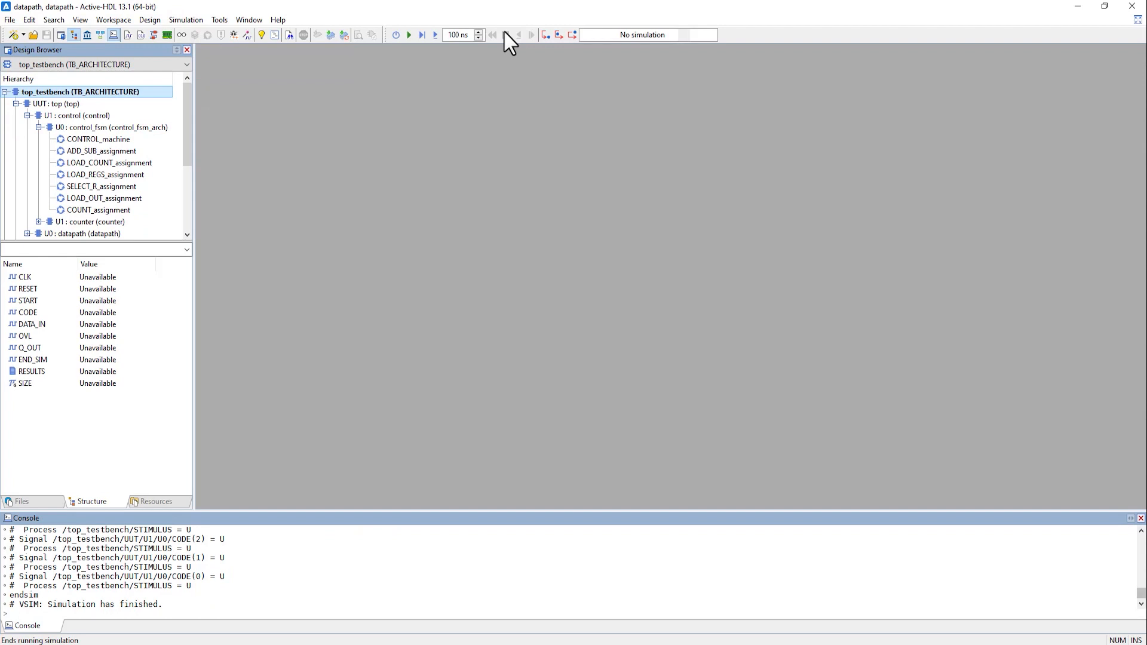
pyautogui.click(396, 35)
pyautogui.click(153, 34)
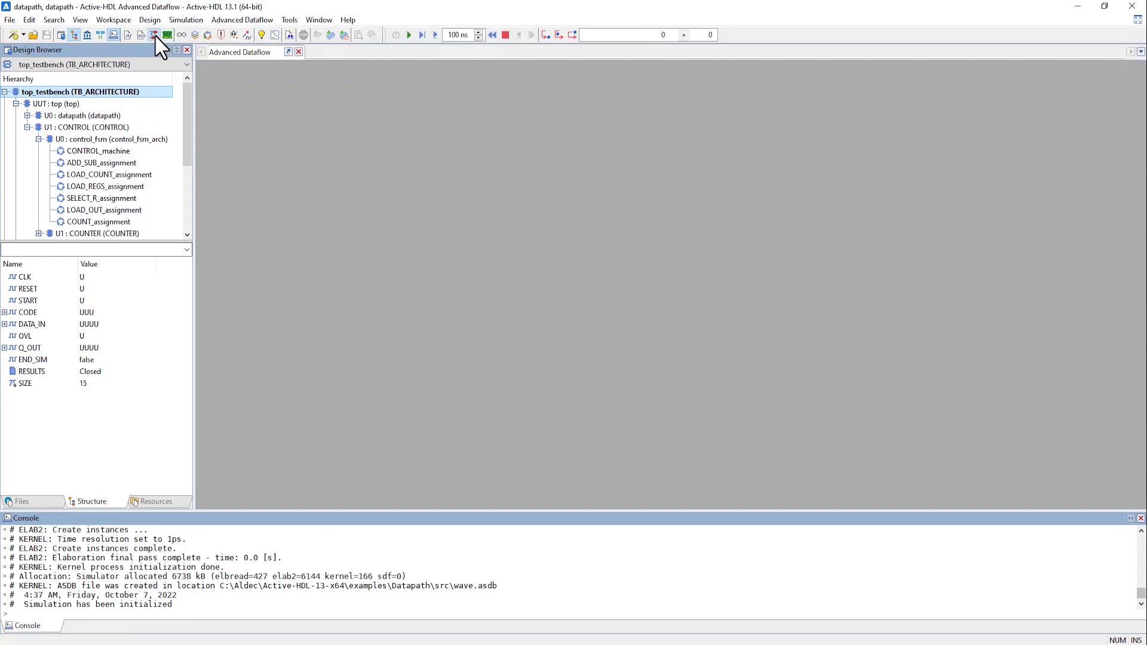